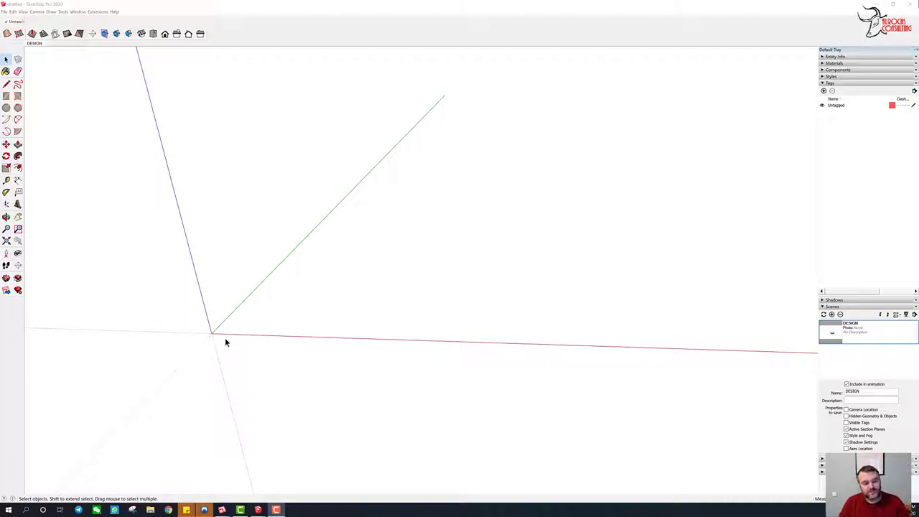
Import a trimmed satellite map region around the roadside wetland through Add Location.
middle_drag(225, 343, 149, 395)
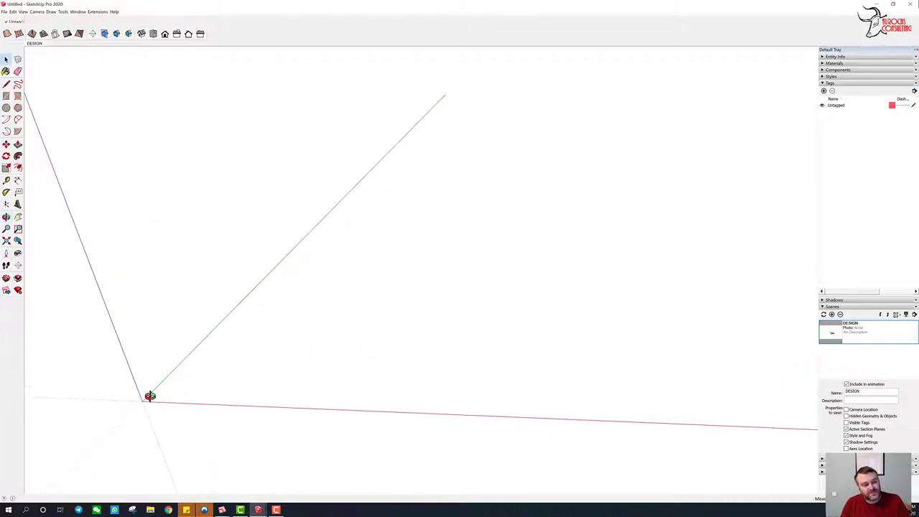
click(4, 11)
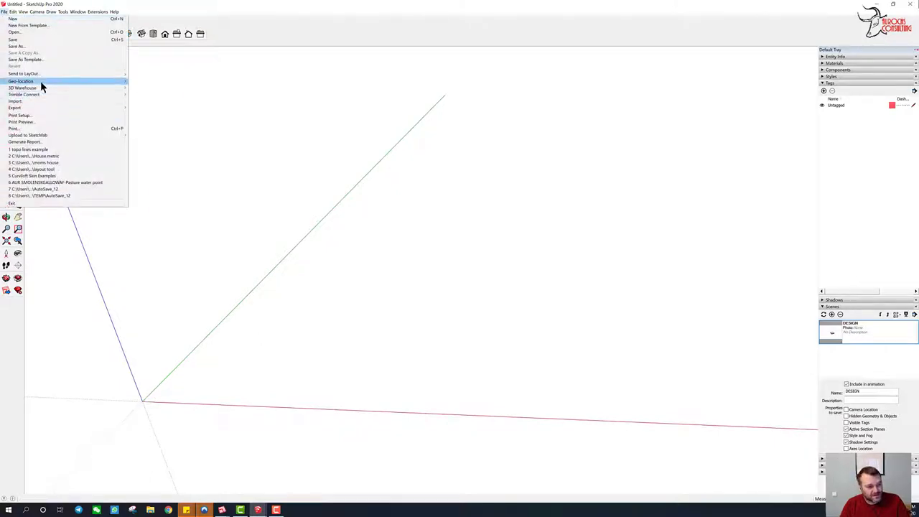
mouse_move(121, 84)
click(157, 82)
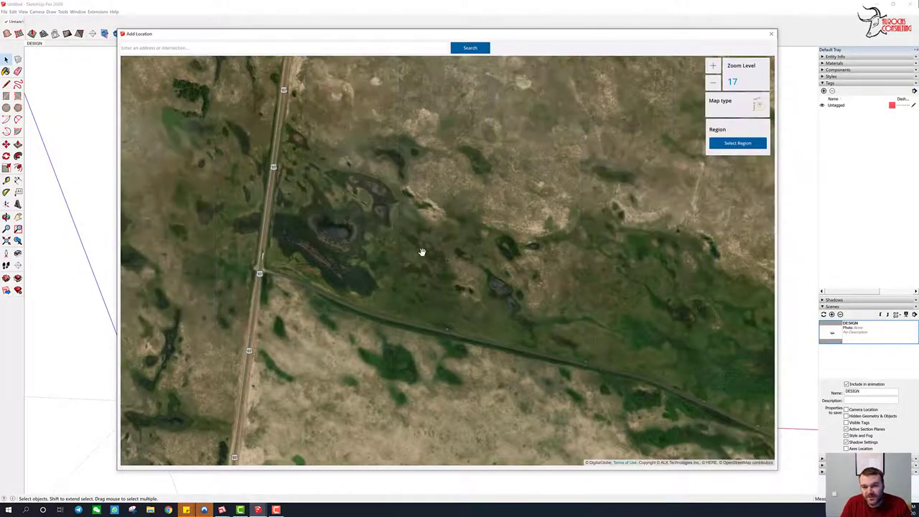
scroll(512, 262, down, 1)
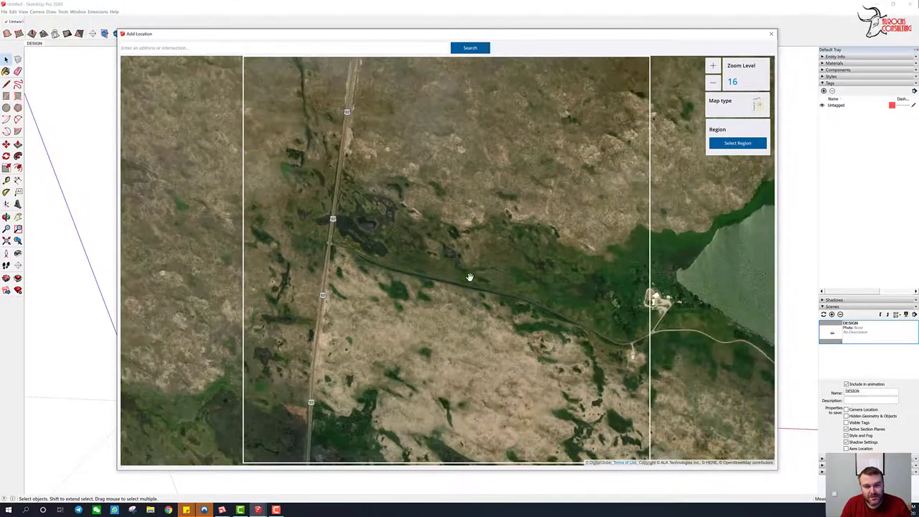
click(728, 144)
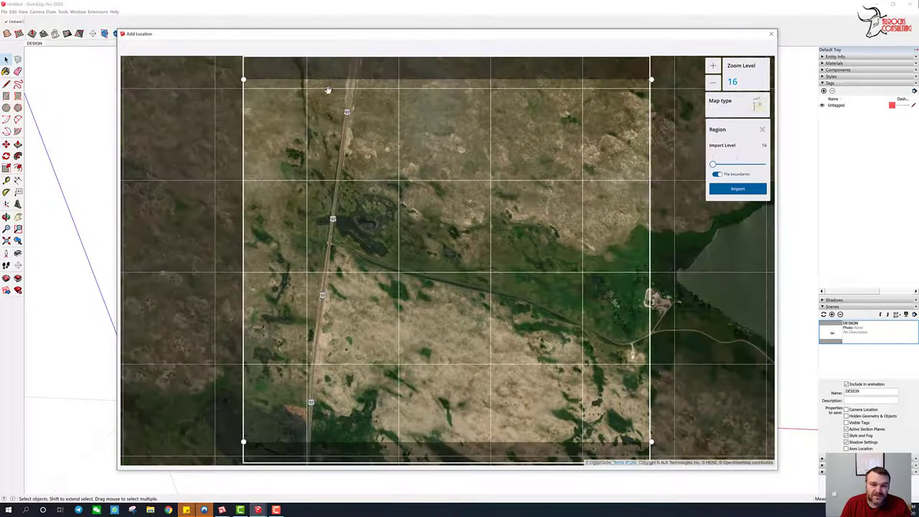
drag(243, 78, 281, 139)
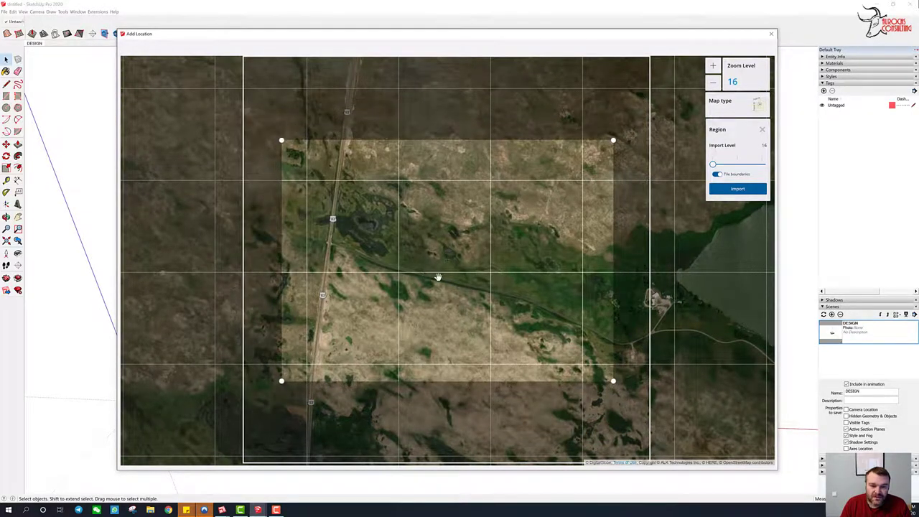
drag(437, 275, 515, 320)
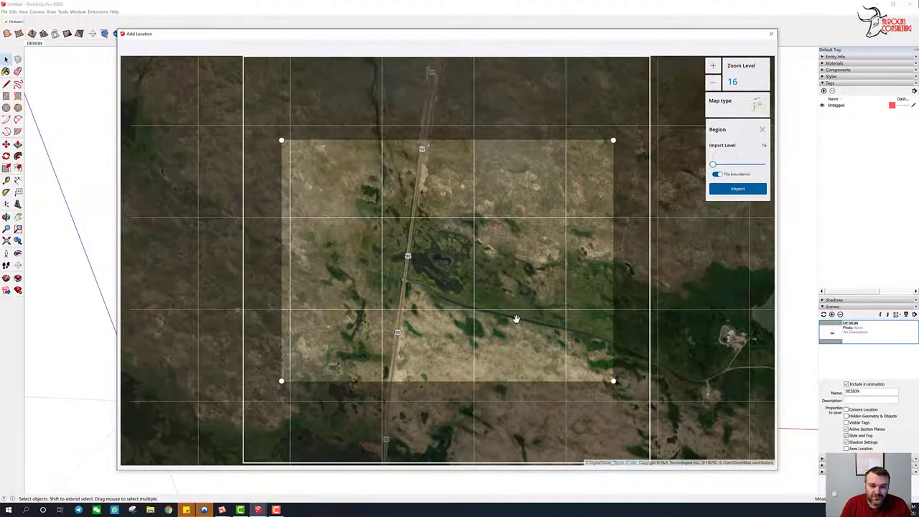
click(742, 189)
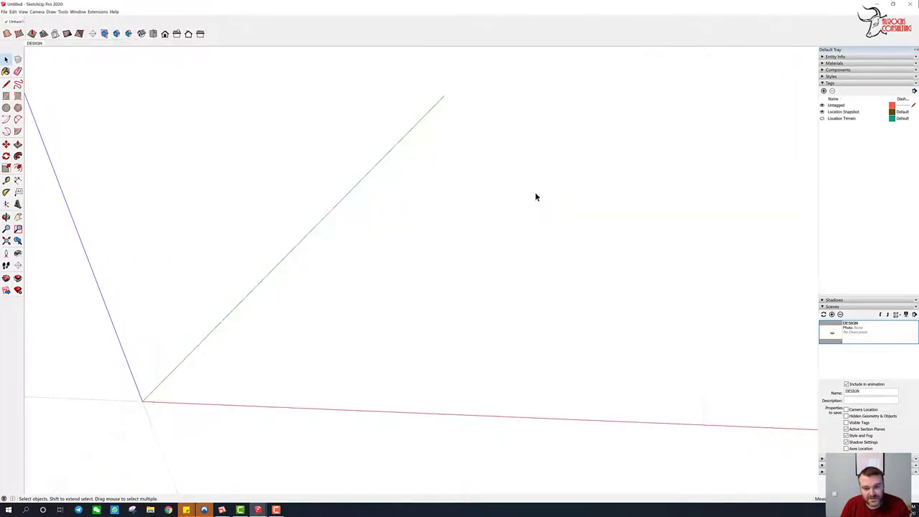
Toggle the Location Snapshot and Location Terrain tags to compare the flat and 3D views.
middle_drag(396, 186, 460, 237)
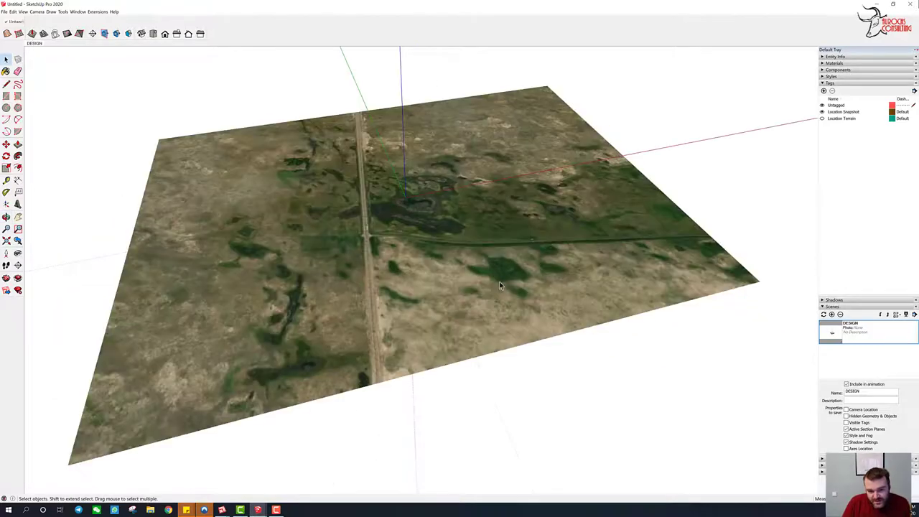
click(821, 112)
click(822, 118)
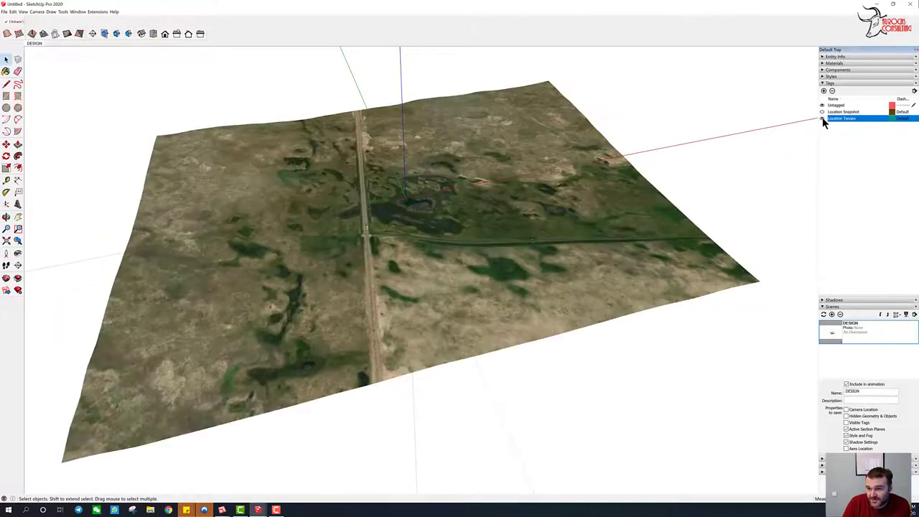
click(822, 112)
click(822, 118)
Select everything and inspect the model edge-on and from above.
key(ctrl+a)
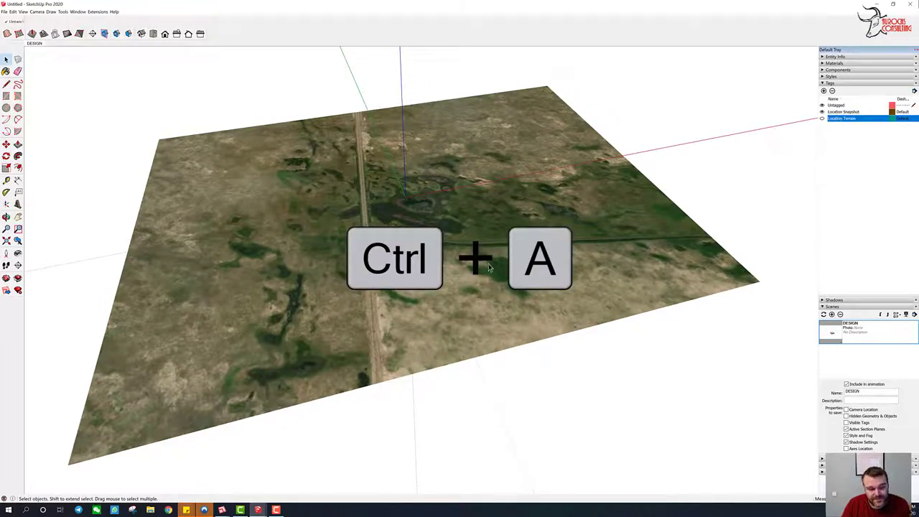
middle_drag(520, 224, 430, 190)
scroll(428, 225, up, 4)
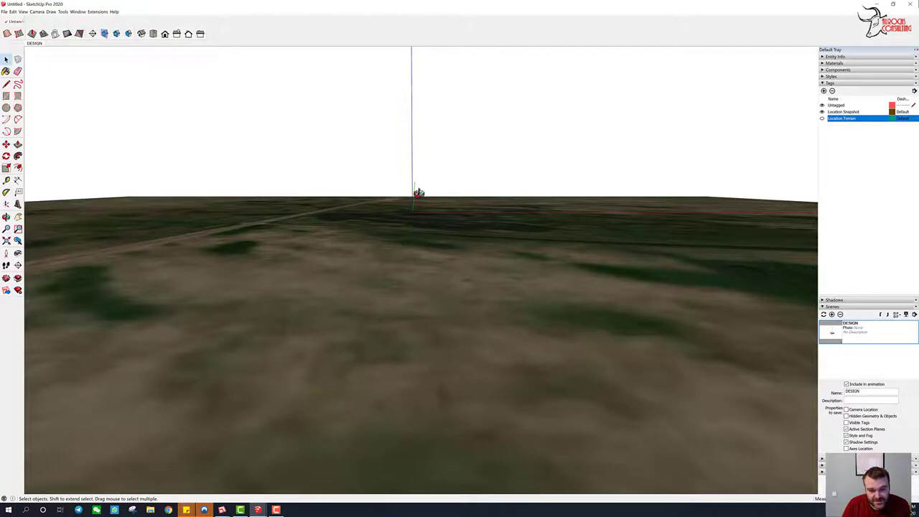
middle_drag(416, 217, 426, 290)
scroll(427, 290, down, 5)
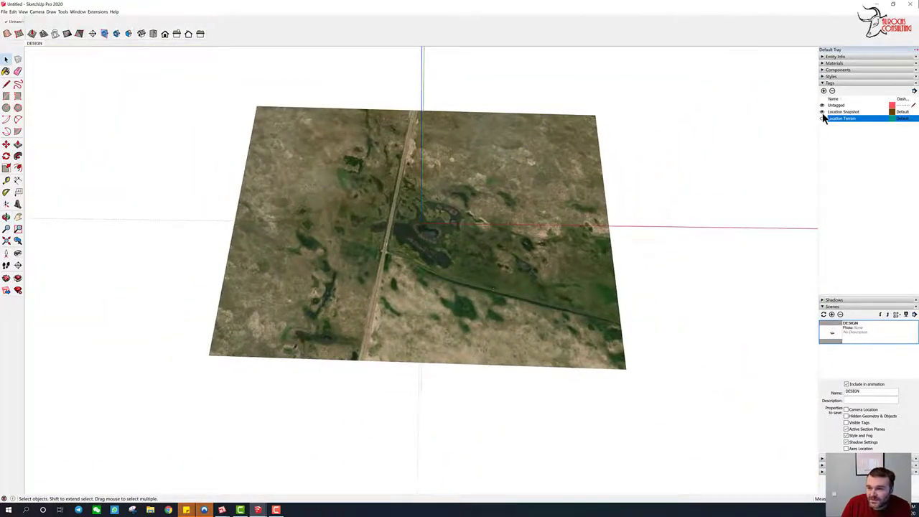
Hide Location Snapshot, show Location Terrain, and view the terrain from a low oblique angle.
click(822, 112)
click(823, 118)
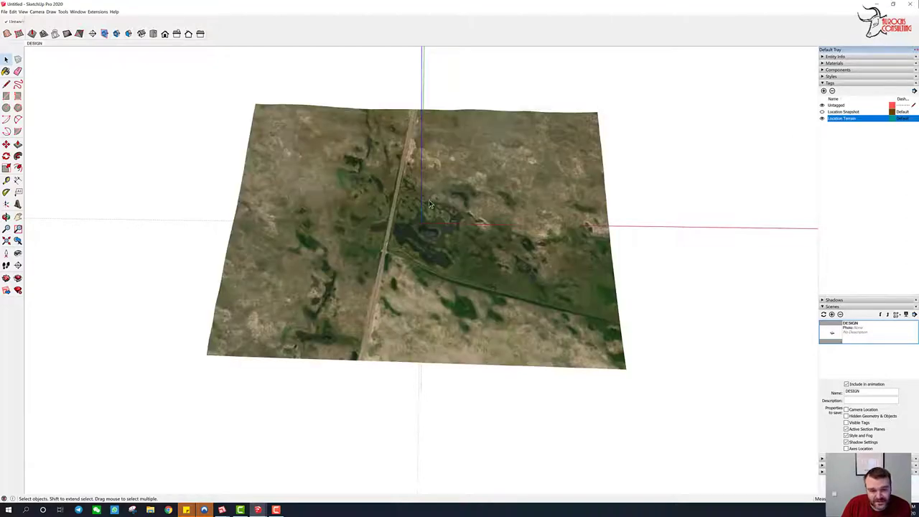
middle_drag(262, 345, 471, 63)
scroll(288, 237, up, 4)
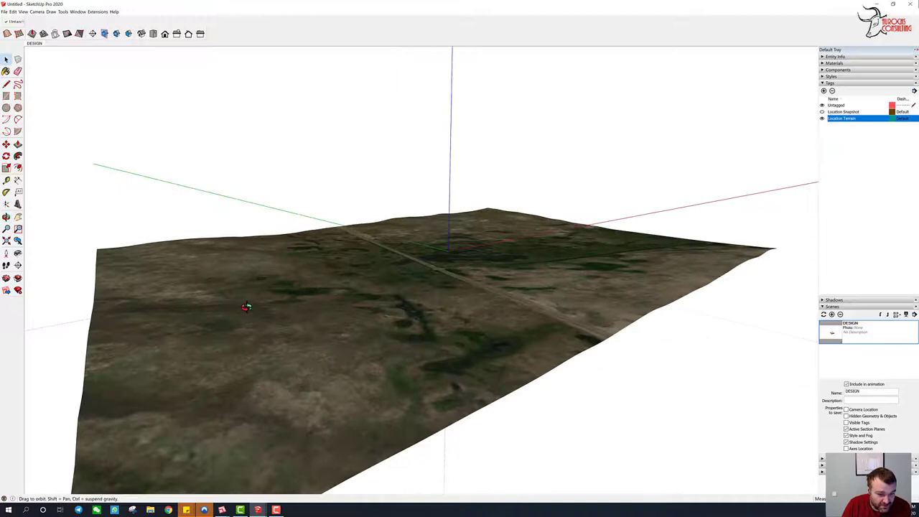
middle_drag(246, 304, 387, 313)
scroll(387, 313, up, 3)
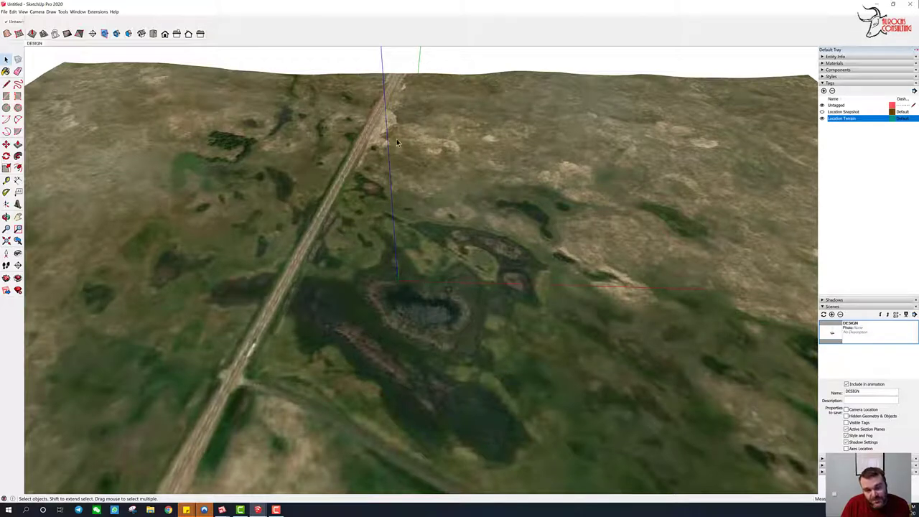
middle_drag(471, 133, 392, 227)
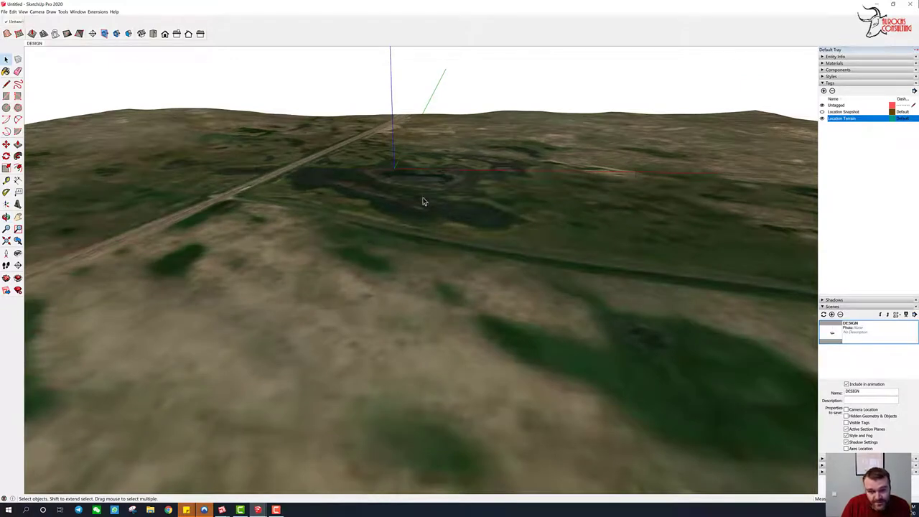
scroll(434, 190, down, 5)
middle_drag(427, 311, 455, 257)
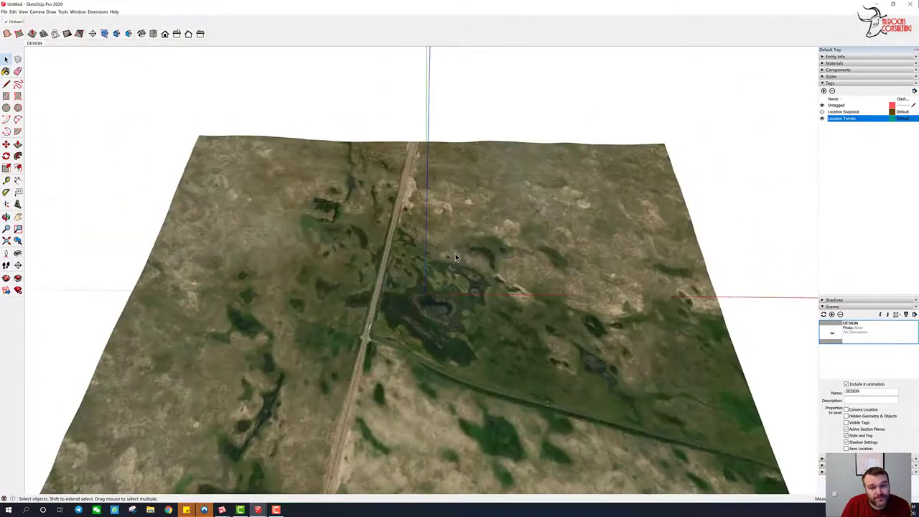
scroll(455, 257, down, 5)
middle_drag(423, 353, 417, 277)
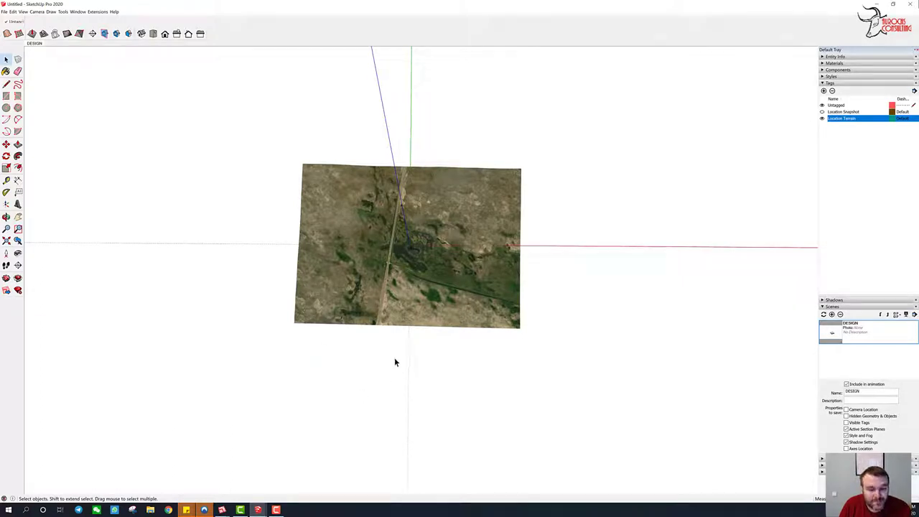
Draw a rectangle extending beyond the terrain on all sides, from below-left to upper-right.
middle_drag(394, 362, 293, 361)
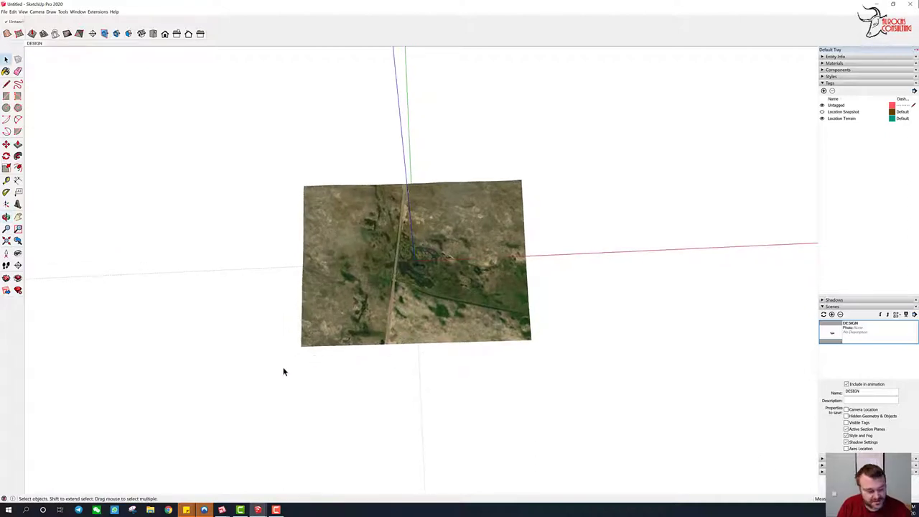
key(r)
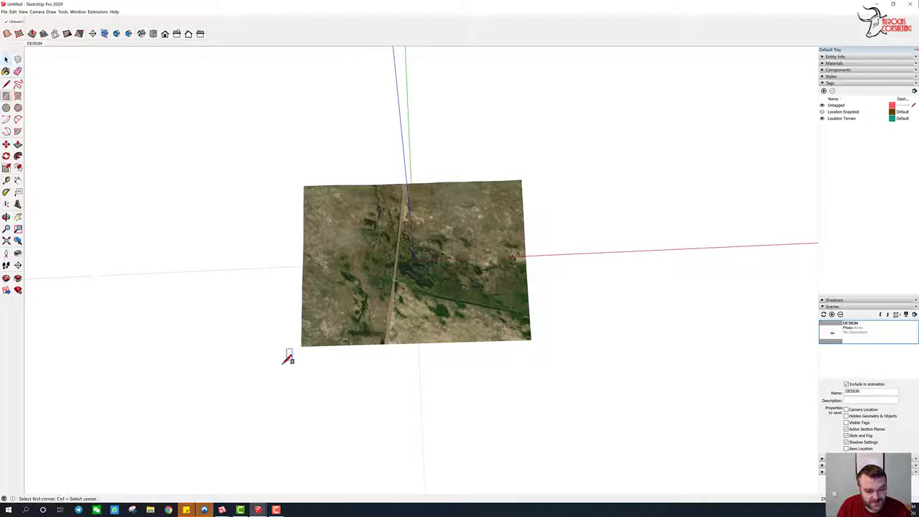
click(276, 367)
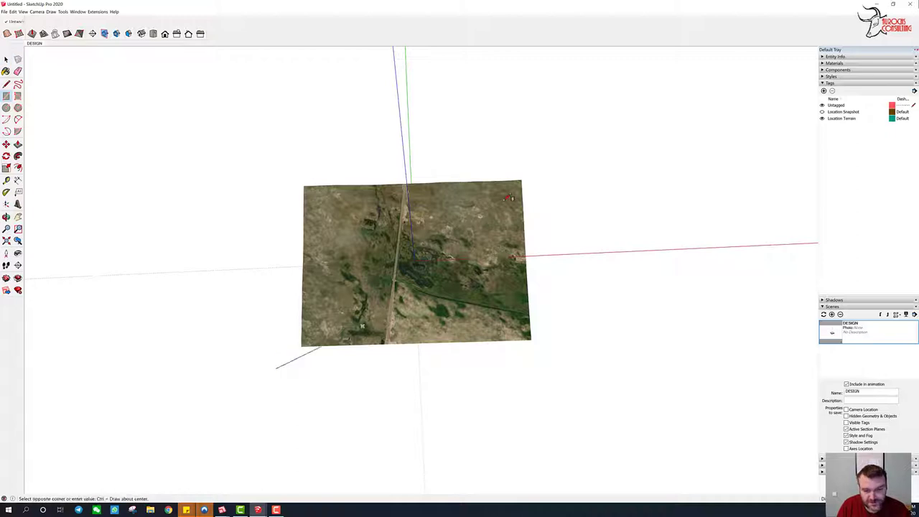
click(543, 165)
key(space)
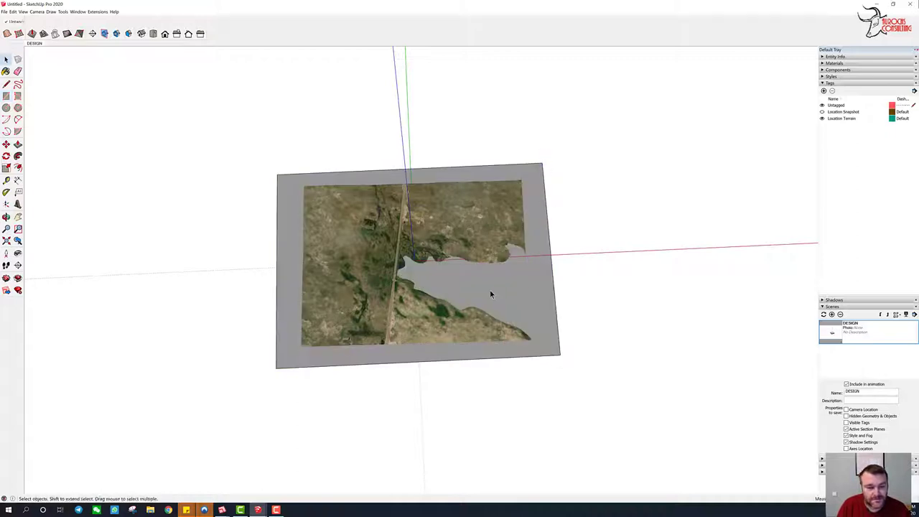
Select the grey base rectangle, make it a group, and clear the selection.
middle_drag(442, 268, 393, 278)
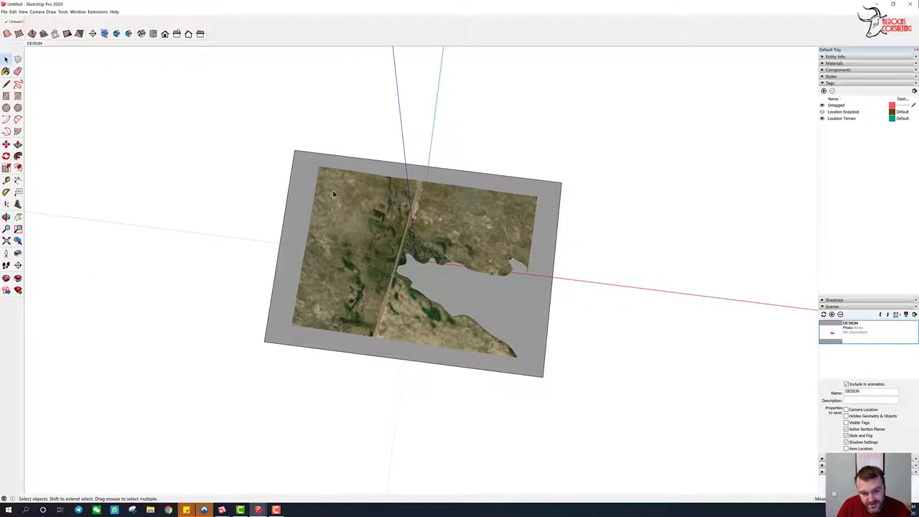
middle_drag(464, 330, 267, 277)
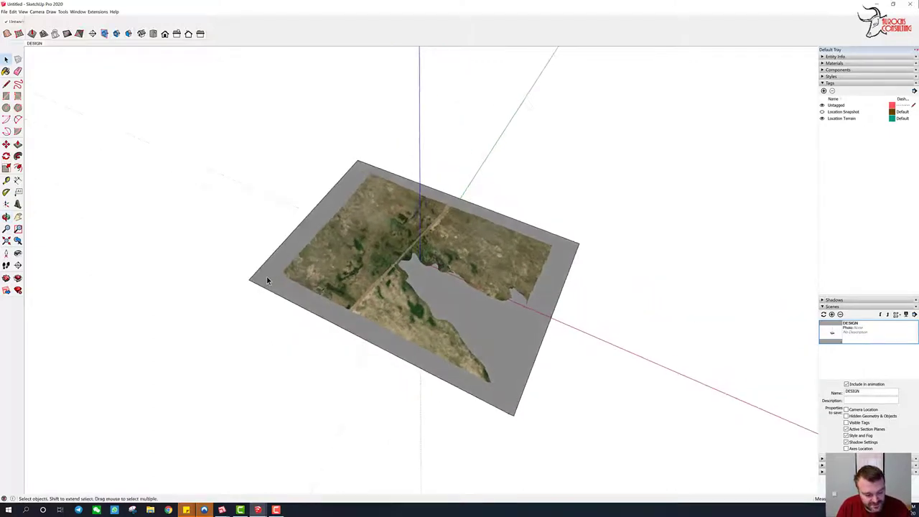
click(266, 279)
key(m)
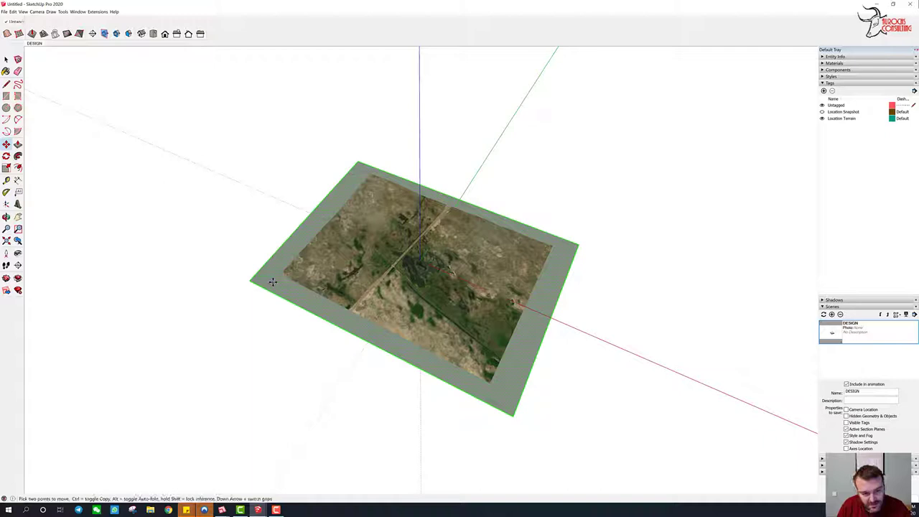
right_click(272, 282)
click(303, 335)
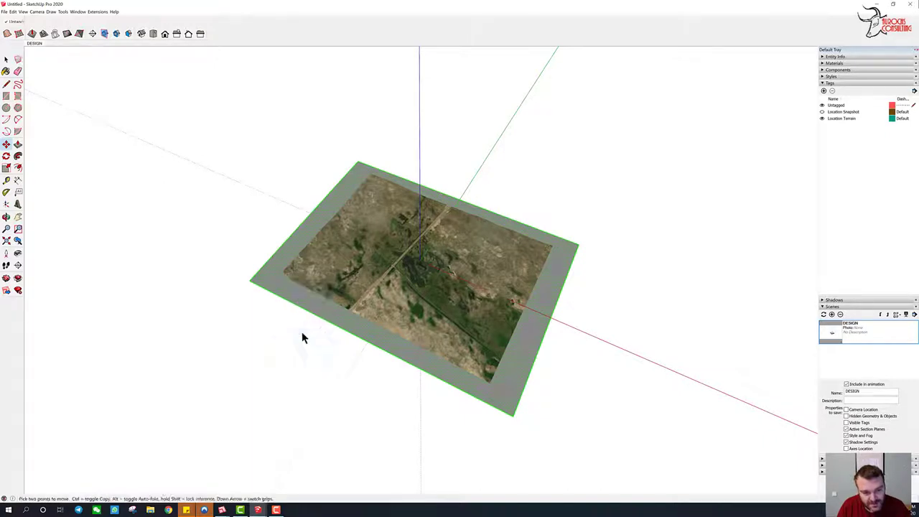
key(space)
click(280, 312)
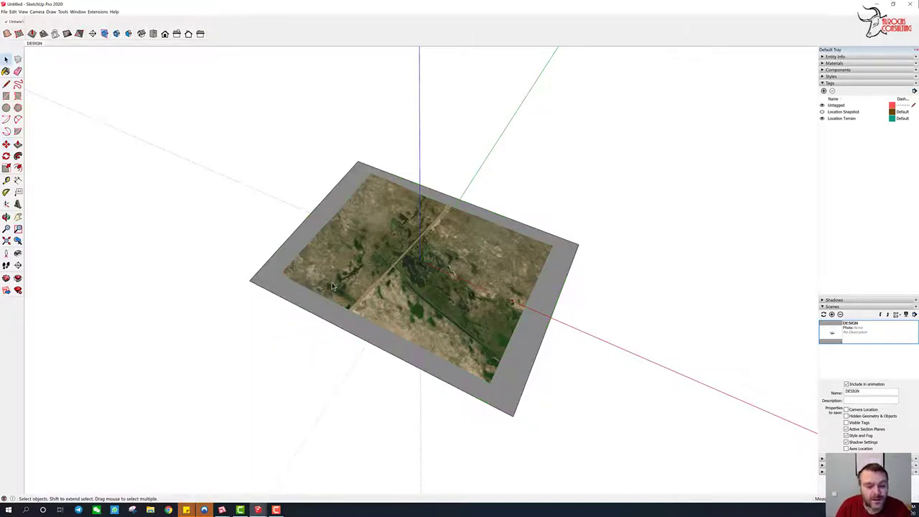
Add a new tag named 'locked'.
middle_drag(335, 304, 532, 324)
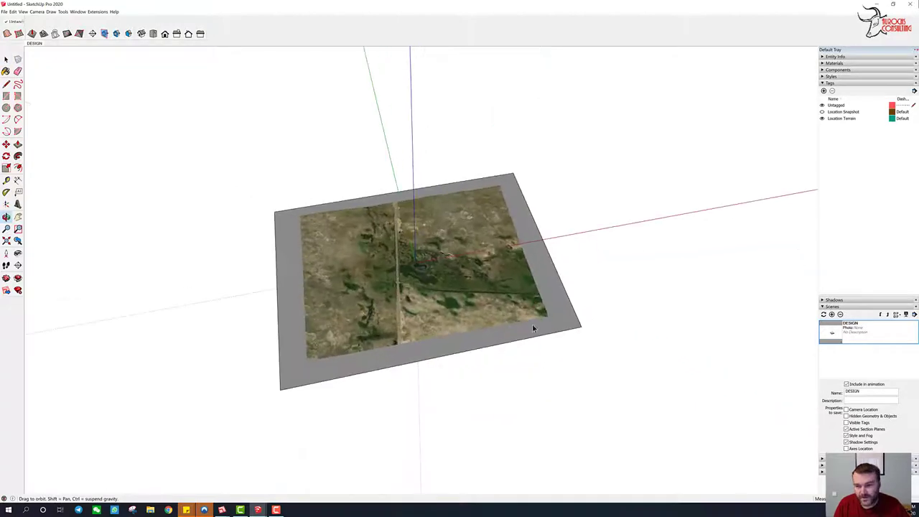
click(824, 91)
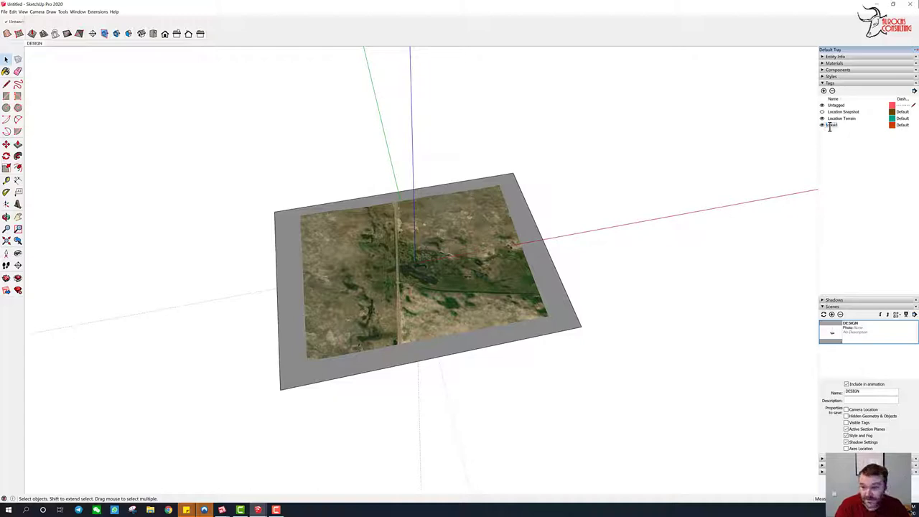
key(Return)
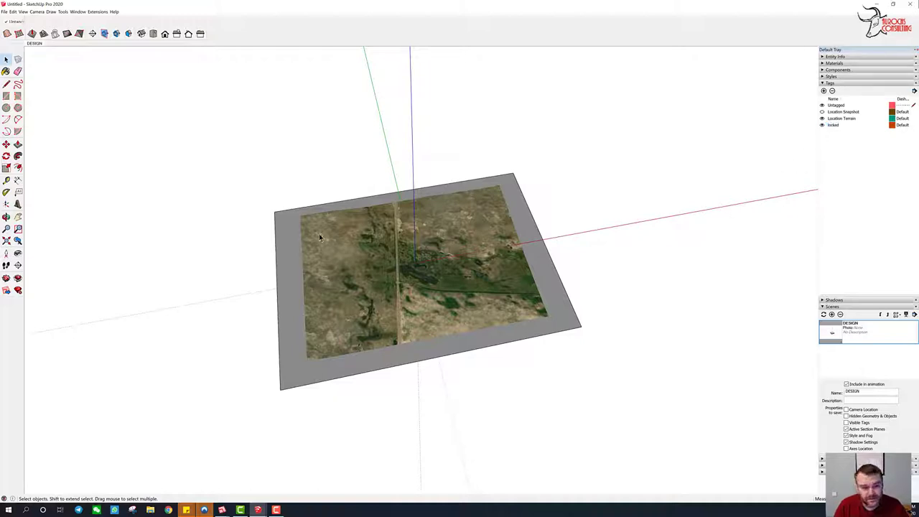
Assign the 'locked' tag to the selected group and lock that group against edits.
click(285, 225)
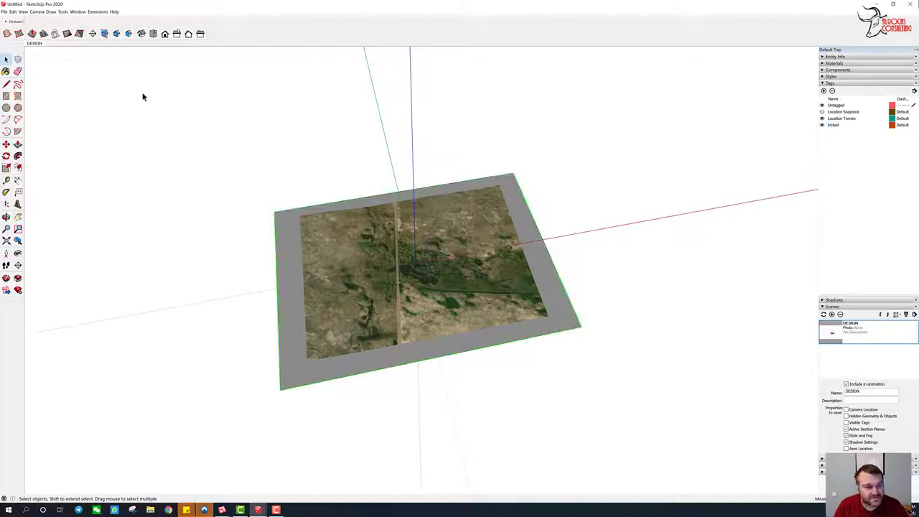
click(20, 22)
click(15, 34)
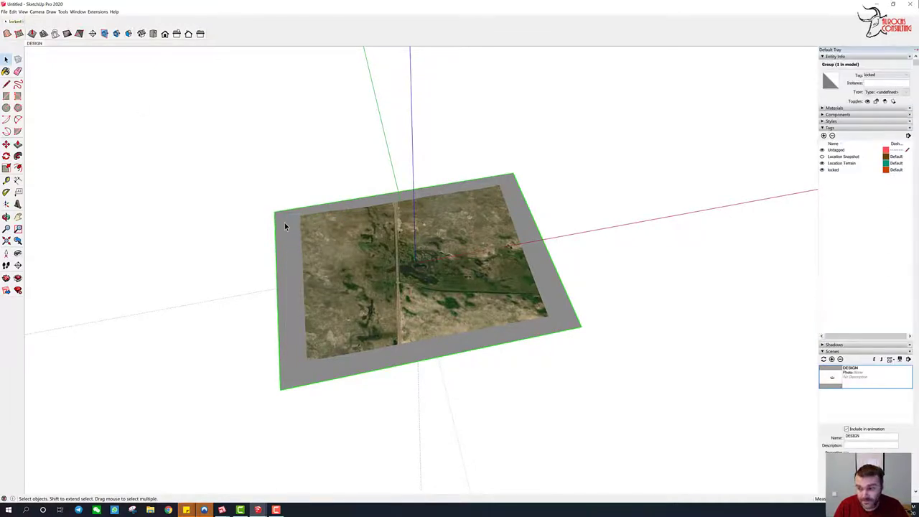
right_click(285, 223)
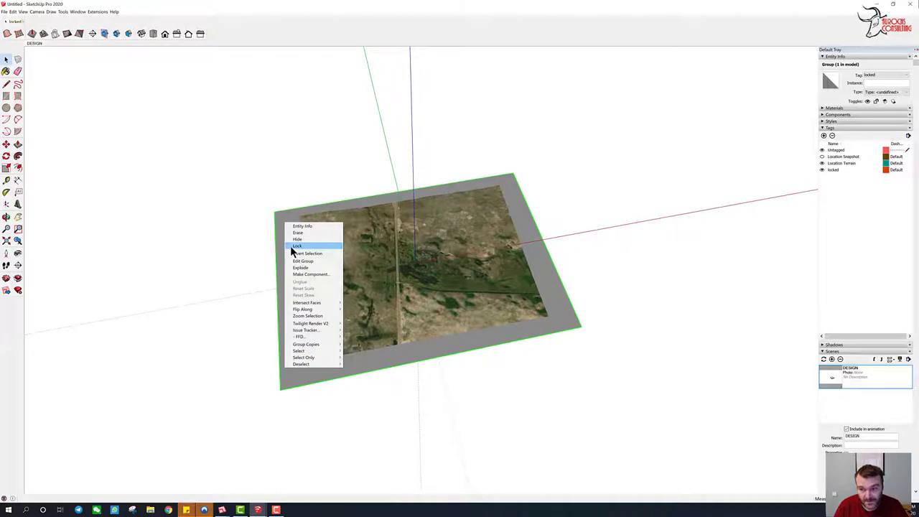
click(290, 246)
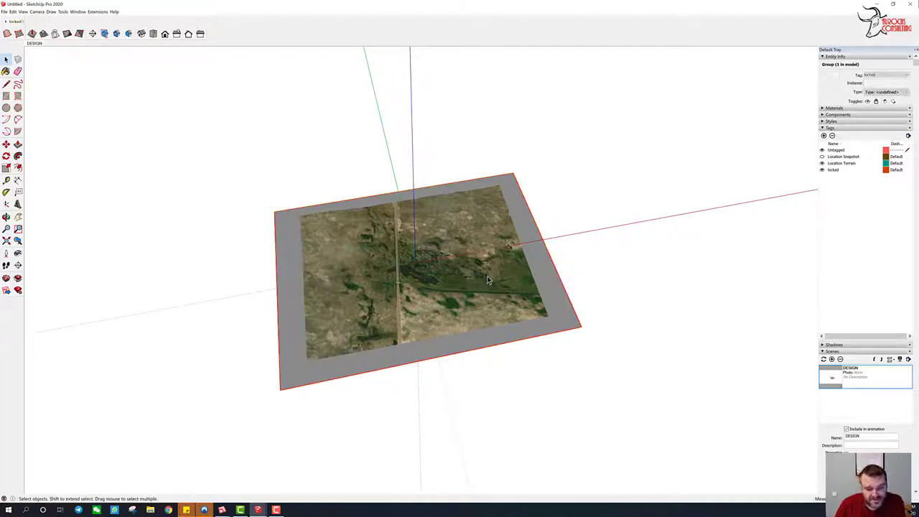
From a top-down view, trace a rectangle from the plate's lower-left to upper-right corner.
middle_drag(488, 280, 445, 287)
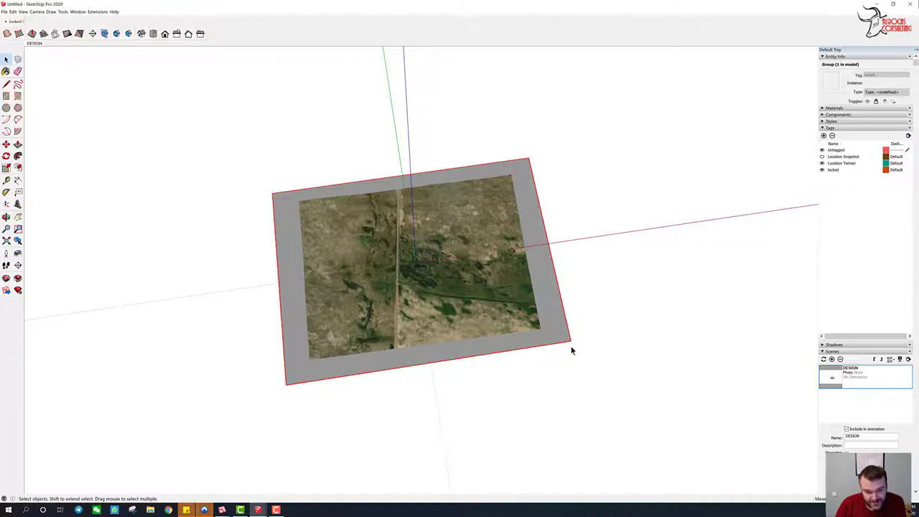
middle_drag(573, 350, 385, 353)
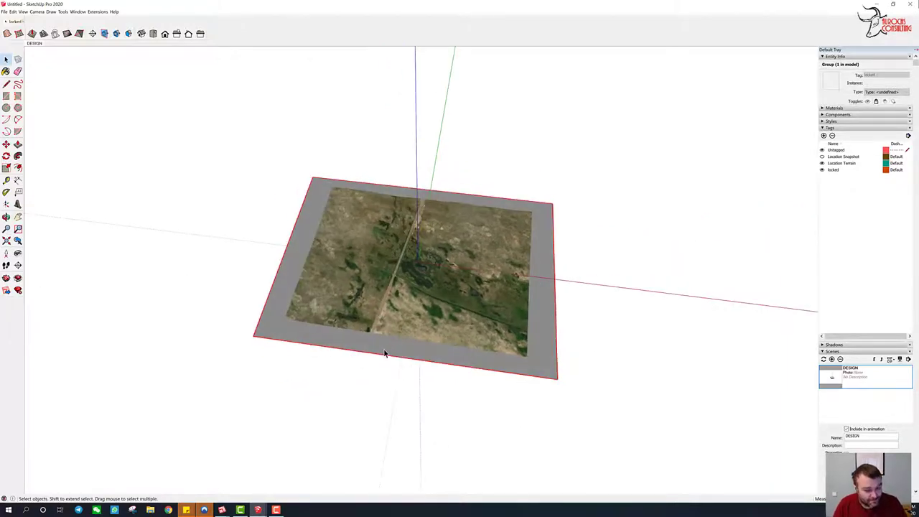
middle_drag(285, 338, 385, 79)
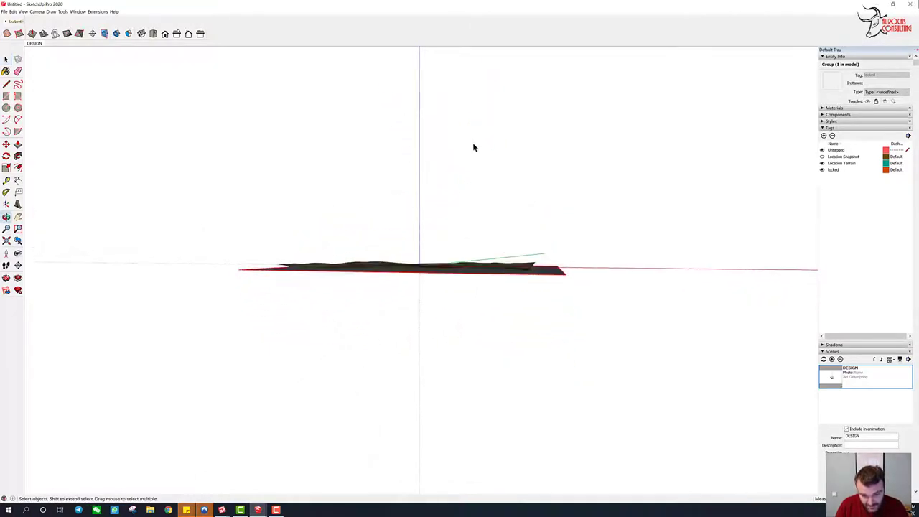
scroll(510, 275, up, 4)
scroll(524, 273, up, 3)
middle_drag(536, 275, 527, 394)
scroll(513, 351, down, 8)
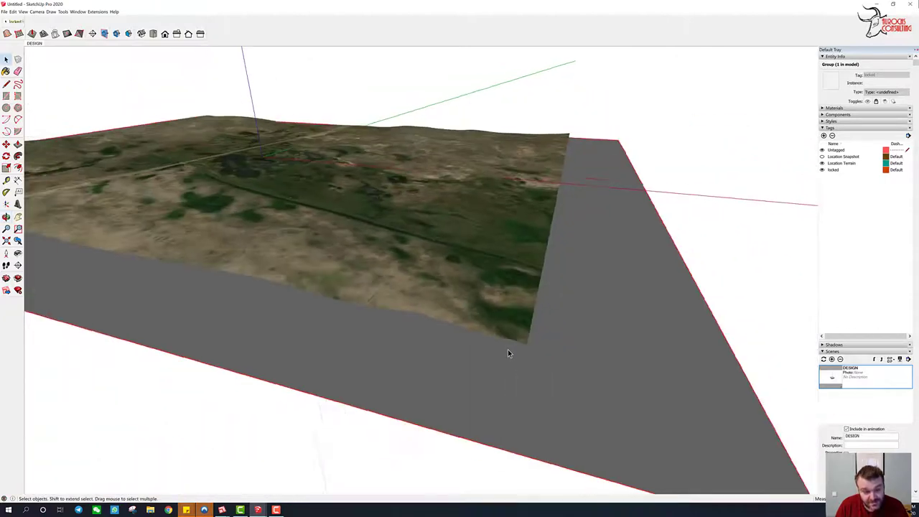
middle_drag(364, 293, 412, 370)
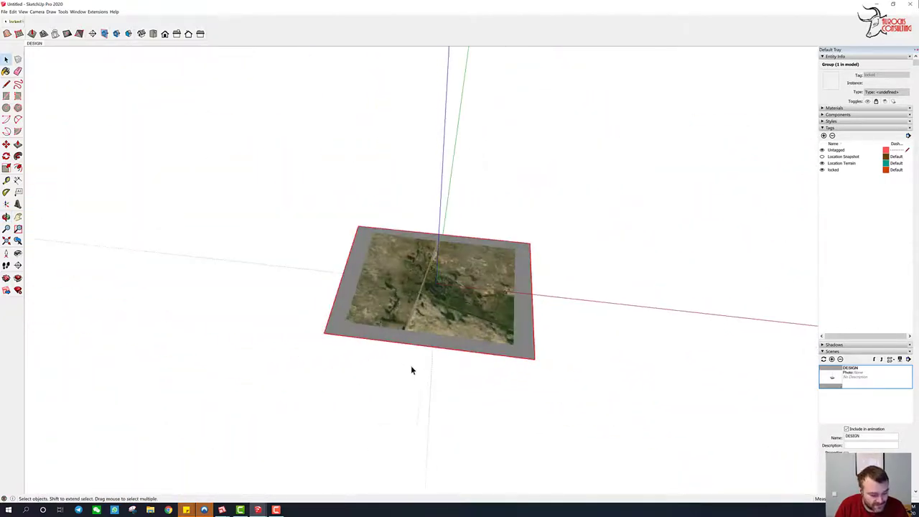
key(r)
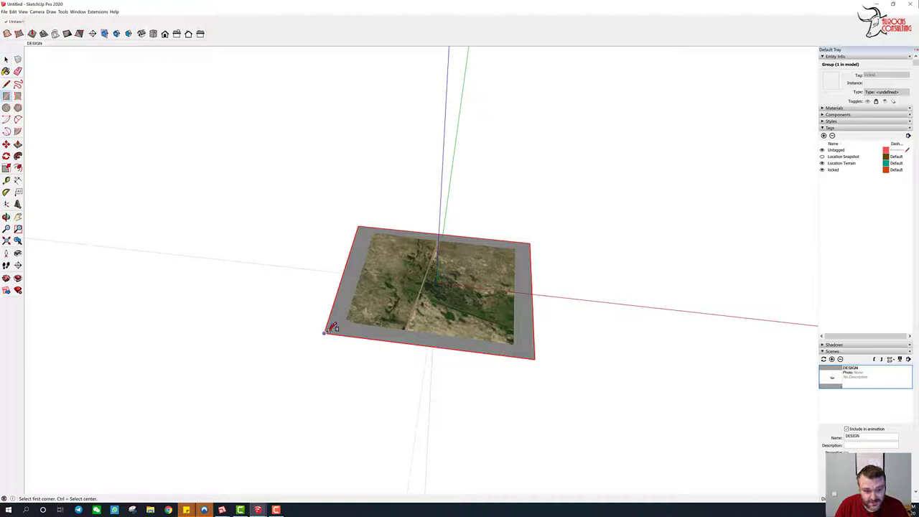
click(326, 332)
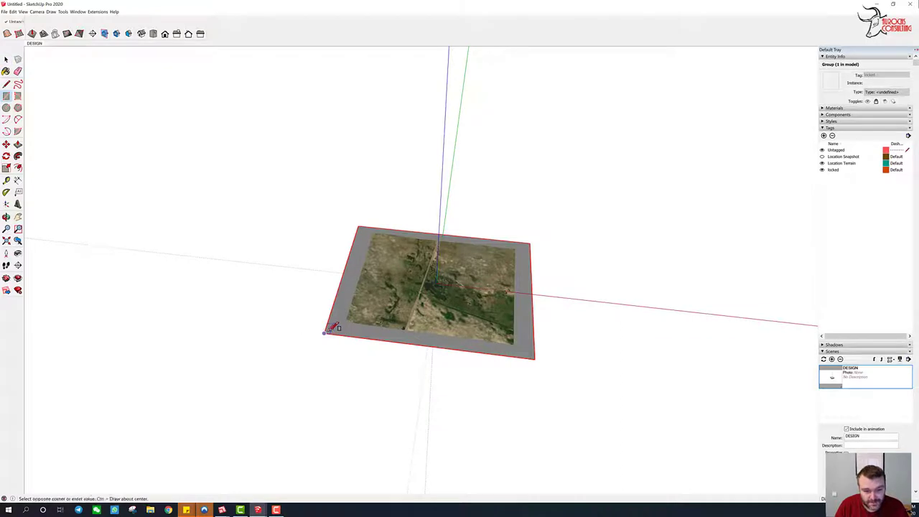
click(532, 242)
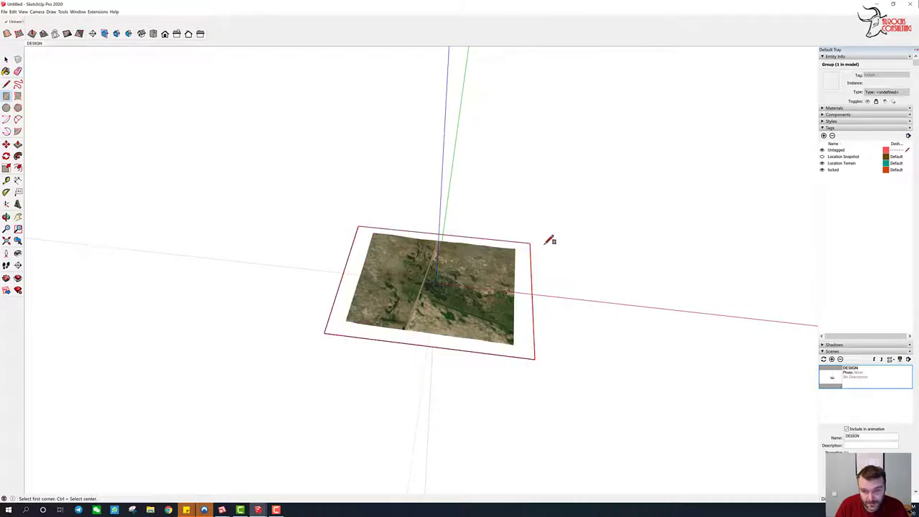
Hide the 'locked' tag and select the traced rectangle face with its edges.
click(823, 169)
middle_drag(443, 342, 323, 298)
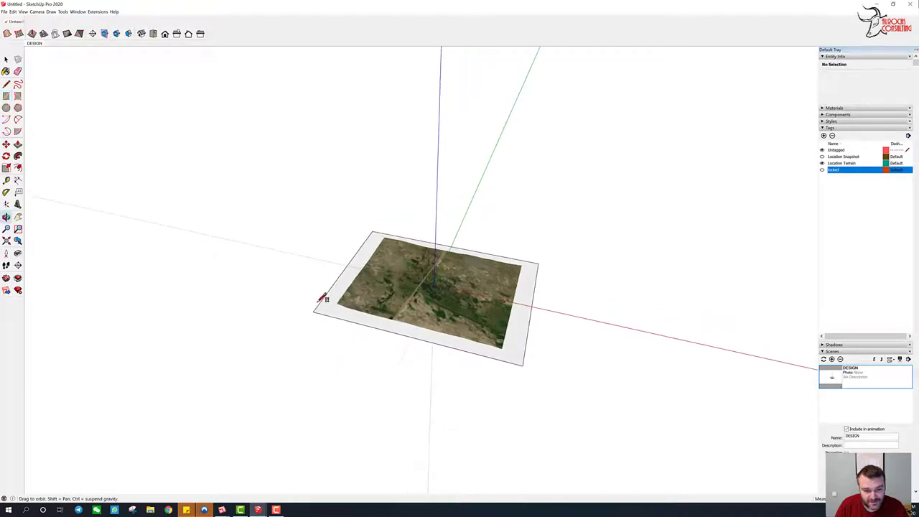
scroll(324, 311, up, 4)
key(space)
double_click(324, 314)
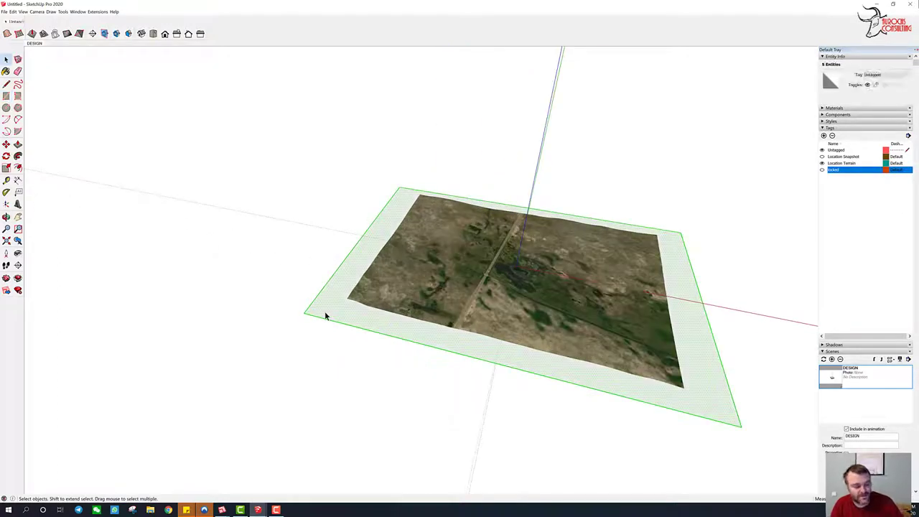
Copy the rectangle upward with Move and Ctrl to build the stacked layers.
key(m)
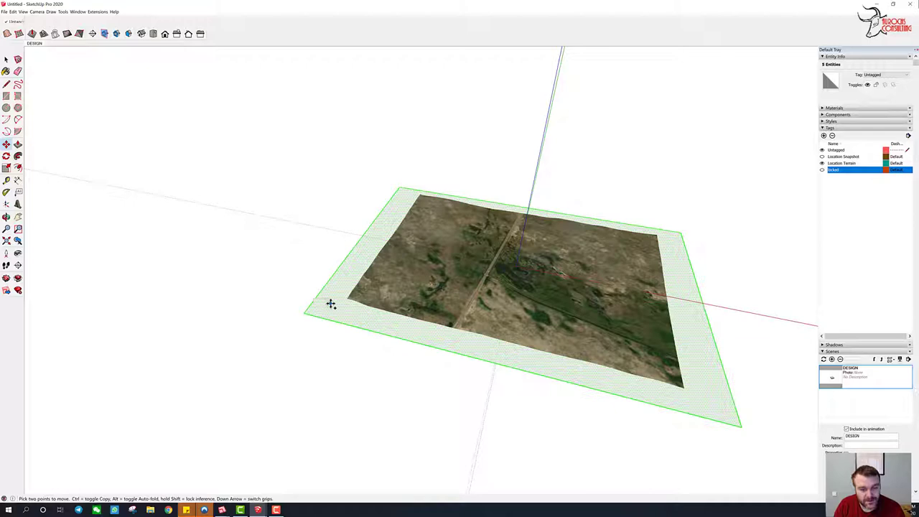
click(331, 305)
key(ctrl)
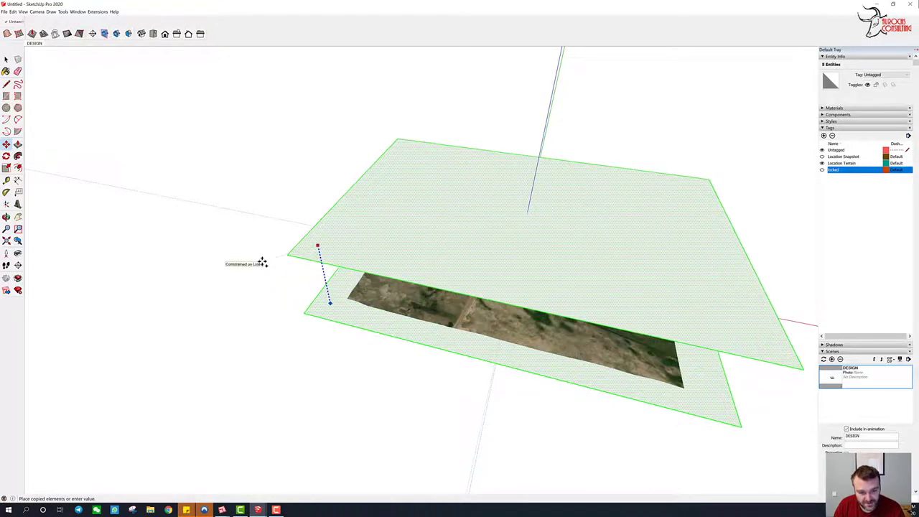
click(262, 261)
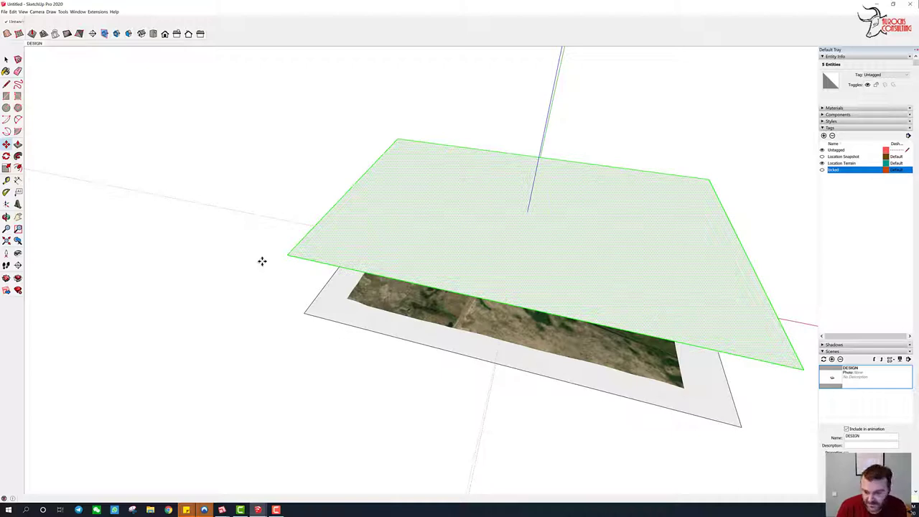
key(Escape)
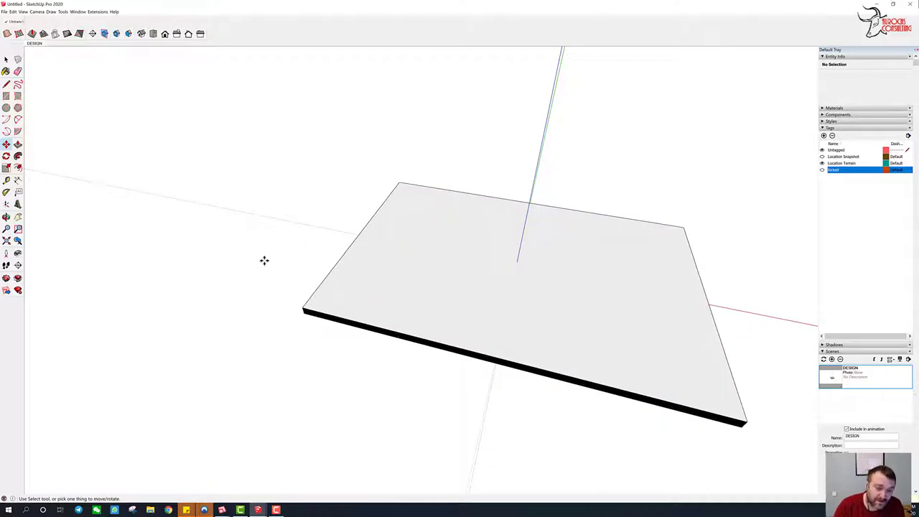
scroll(292, 301, up, 3)
scroll(292, 301, up, 5)
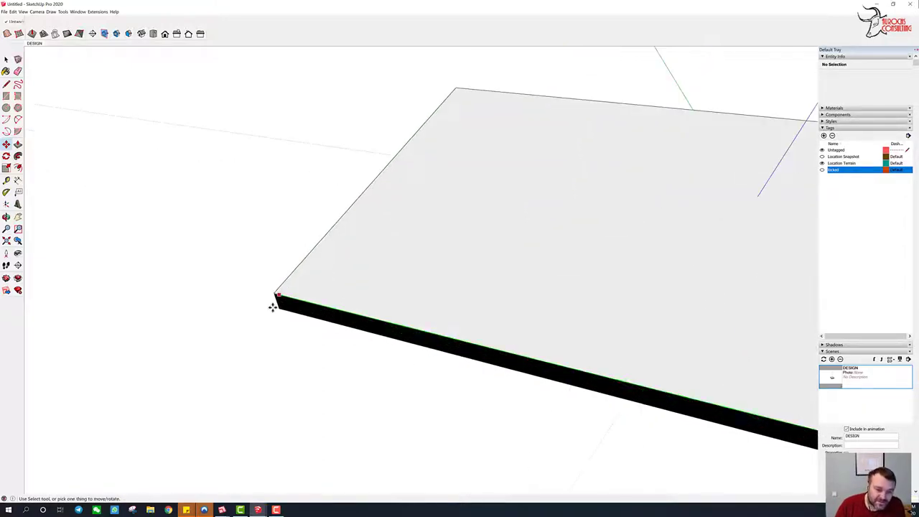
scroll(291, 311, up, 4)
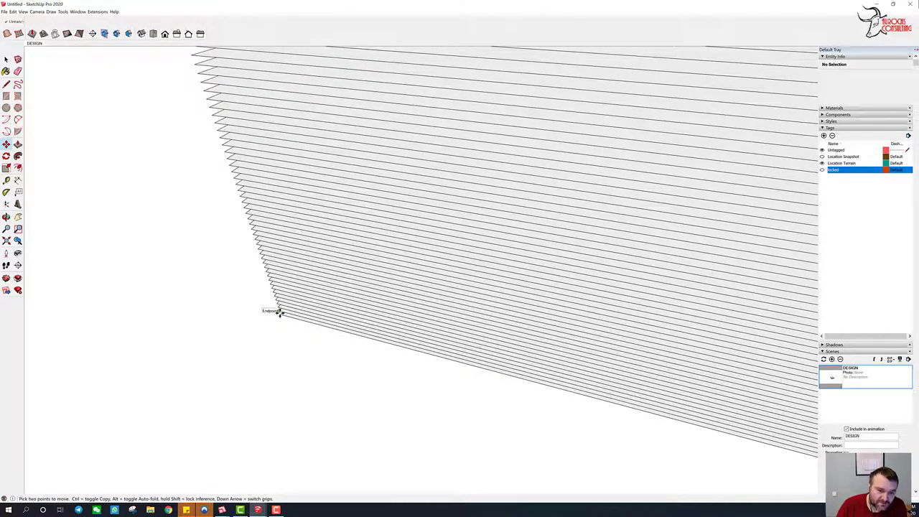
scroll(287, 309, down, 5)
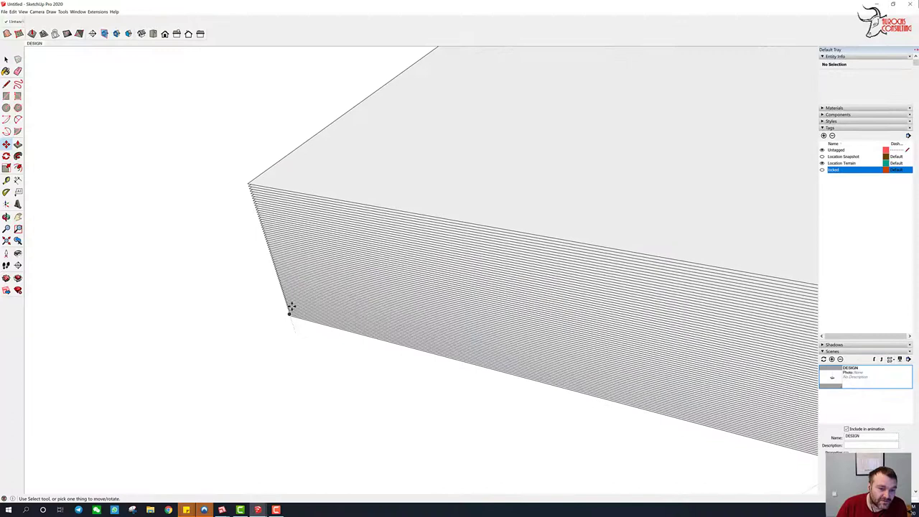
Select the slab's stacked side edges and hide them.
middle_drag(246, 283, 492, 182)
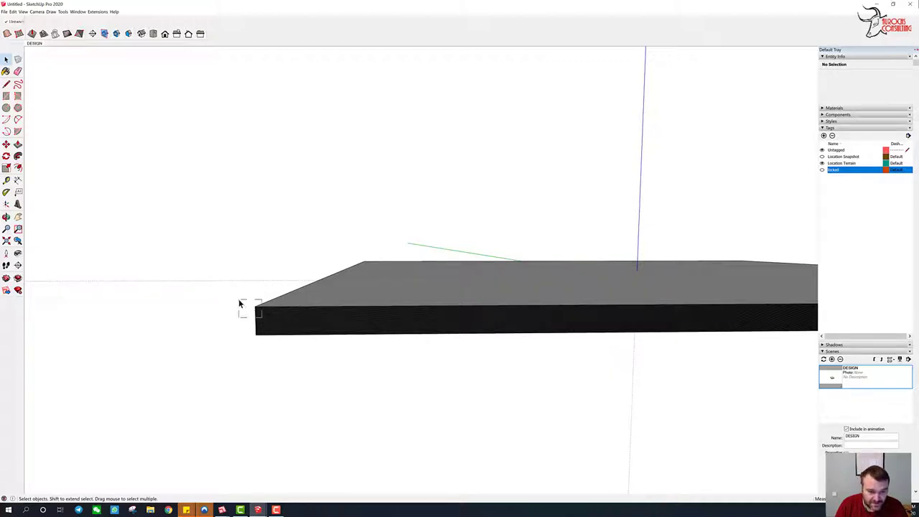
drag(240, 304, 238, 298)
right_click(277, 314)
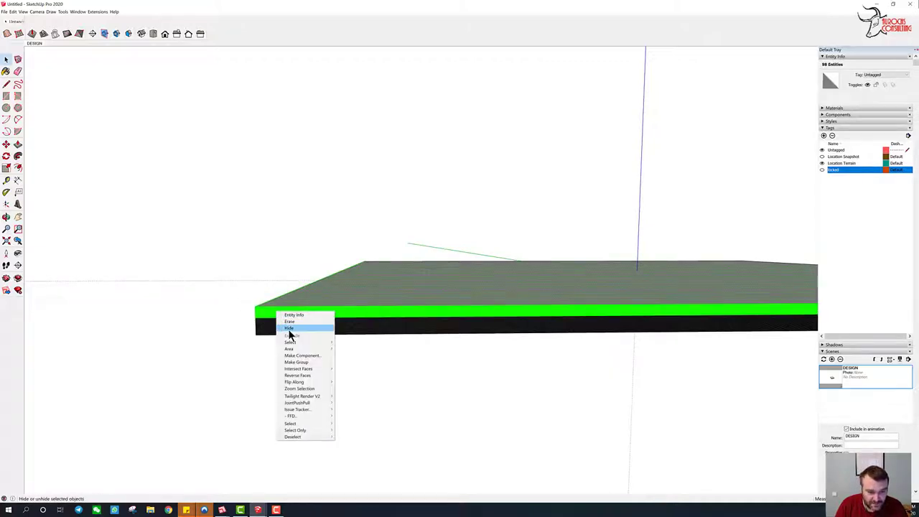
click(289, 330)
Erase the slab's top face, then unhide all hidden geometry via Edit > Unhide > All.
middle_drag(558, 311, 514, 313)
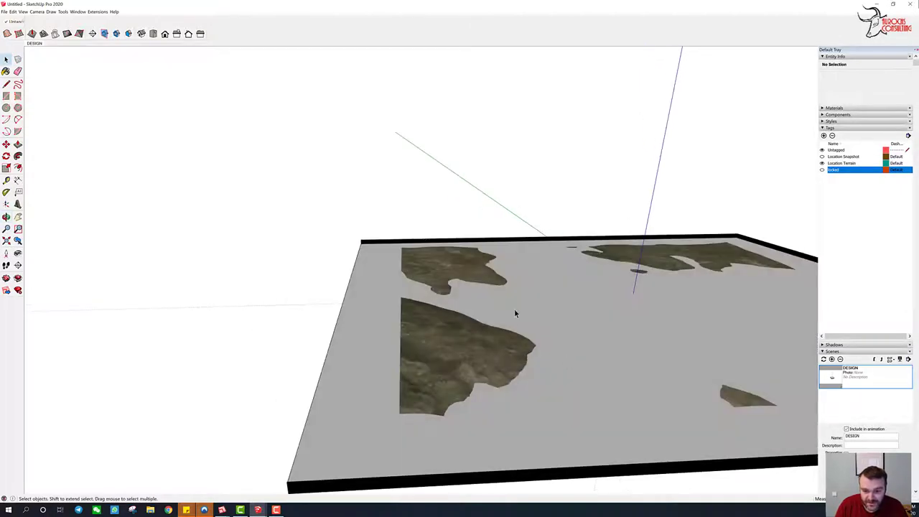
click(480, 312)
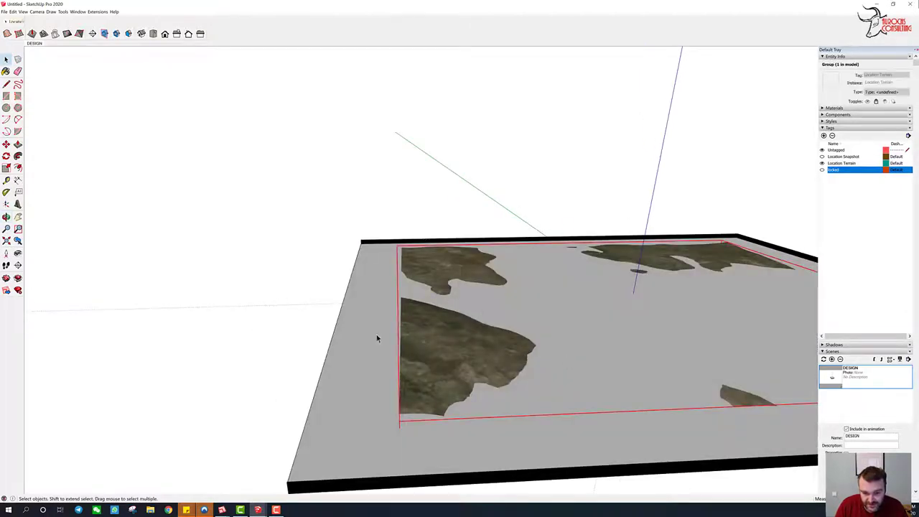
right_click(357, 342)
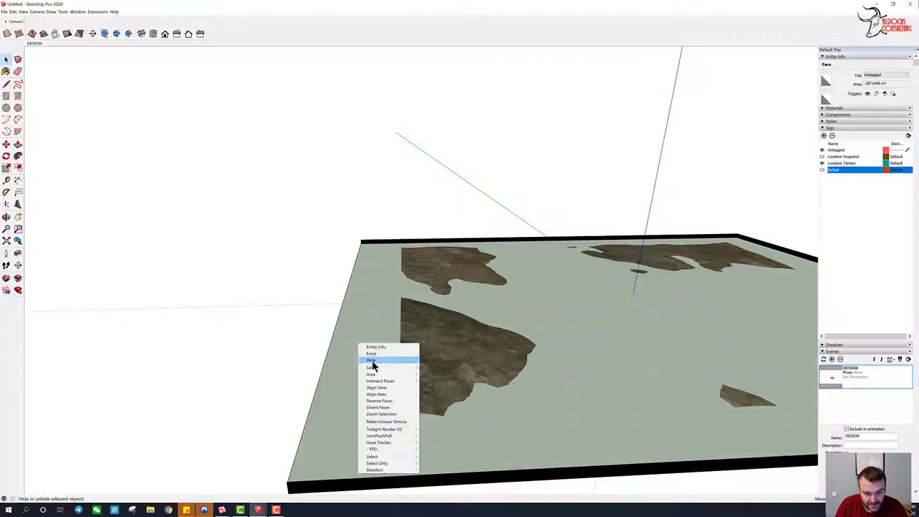
click(371, 361)
right_click(374, 349)
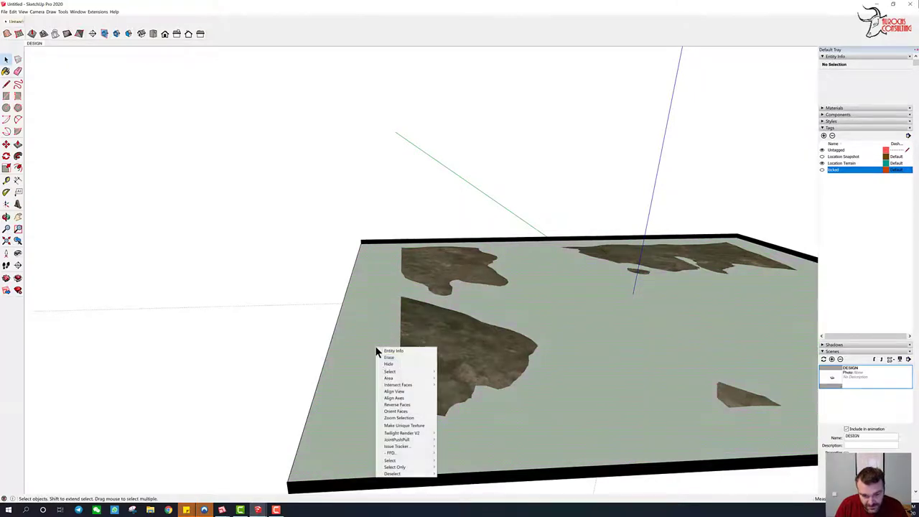
click(378, 357)
right_click(379, 353)
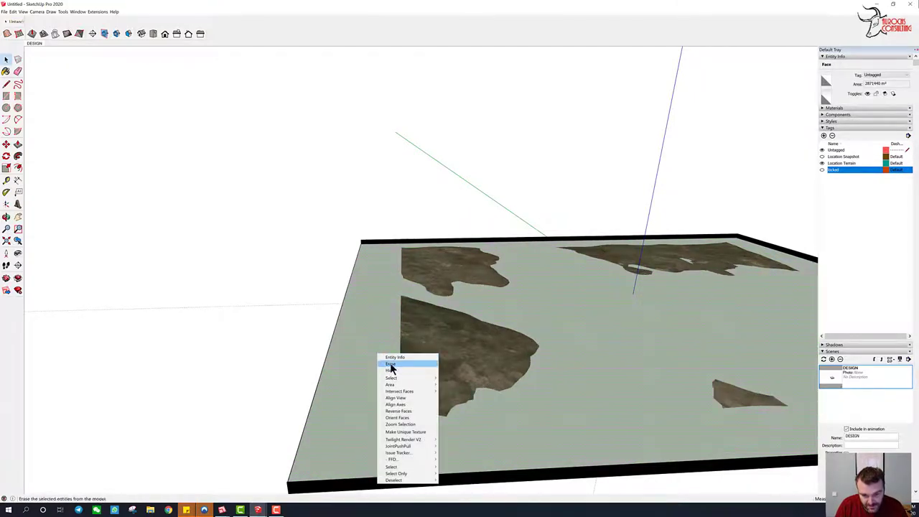
click(393, 366)
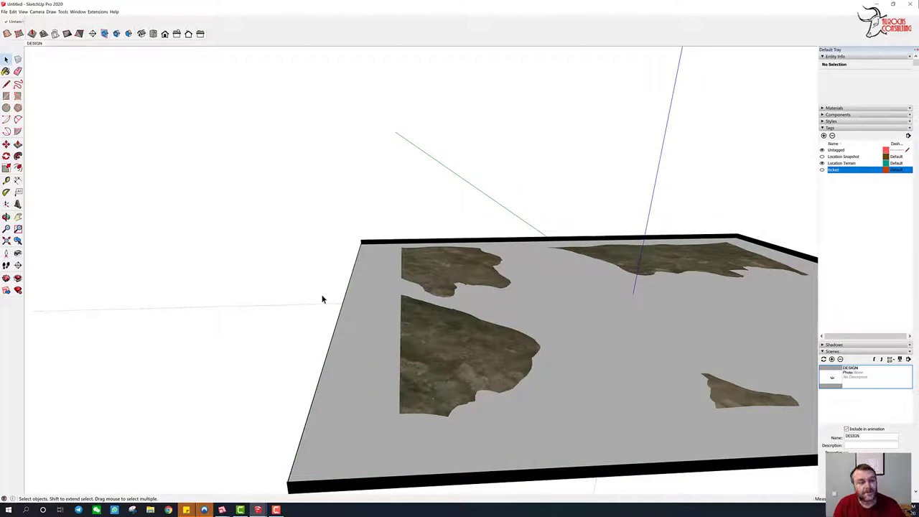
click(13, 11)
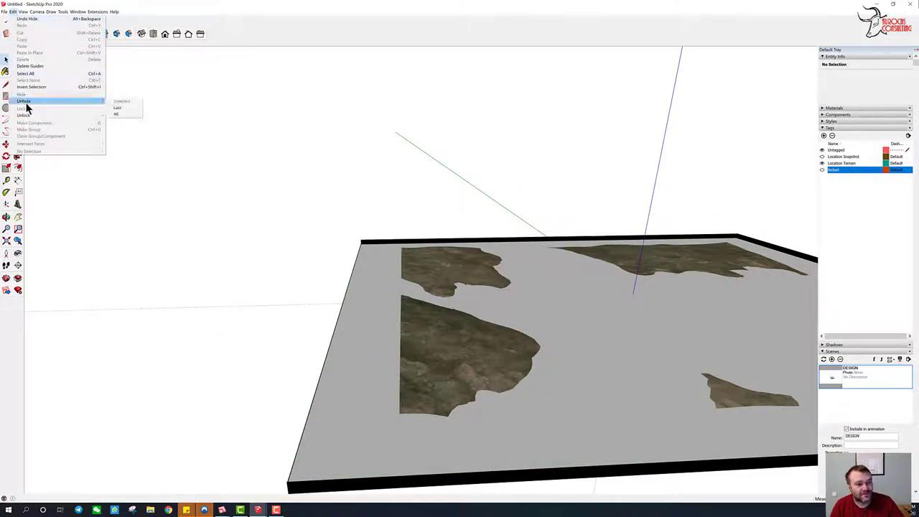
click(119, 115)
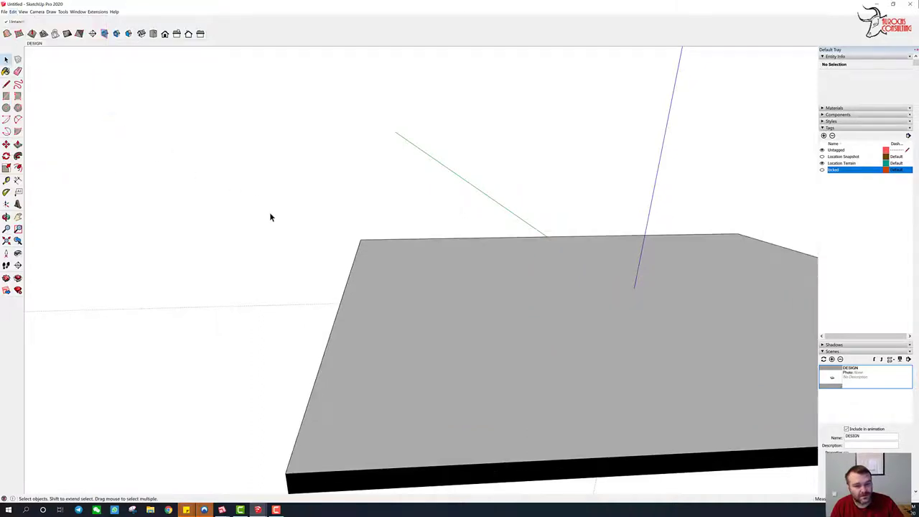
Select the whole slab and run Intersect Faces > With Selection on it.
middle_drag(375, 197, 694, 406)
drag(739, 448, 291, 153)
right_click(413, 250)
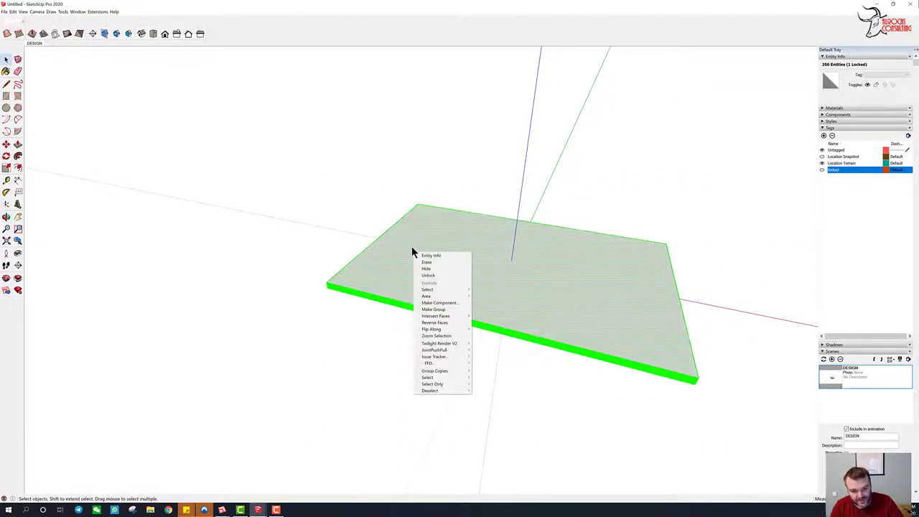
mouse_move(447, 318)
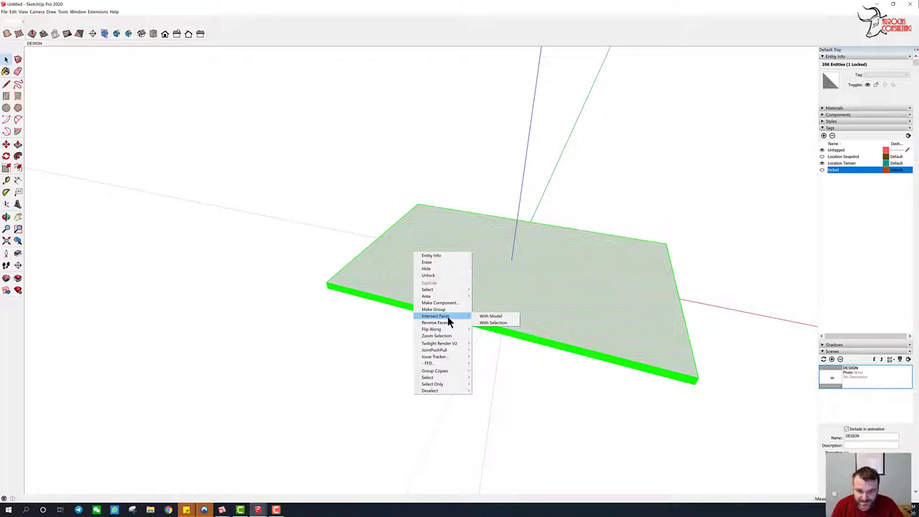
click(490, 323)
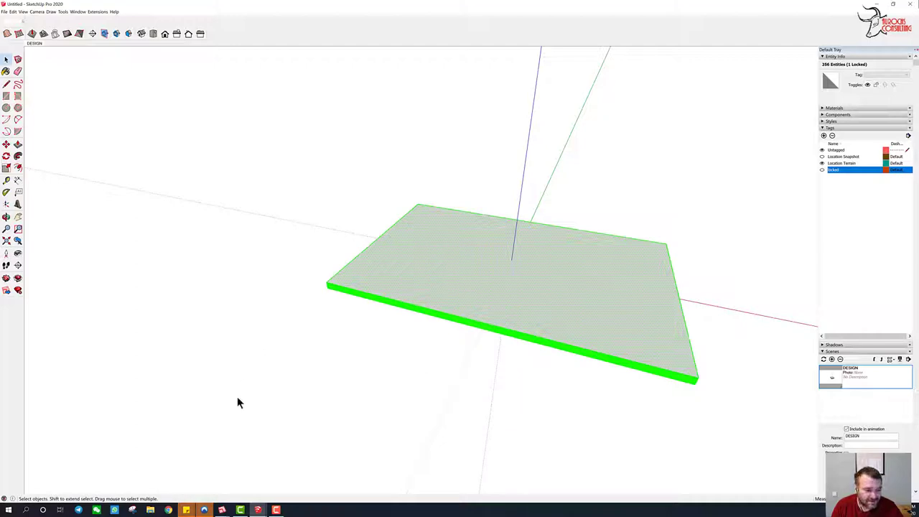
click(326, 363)
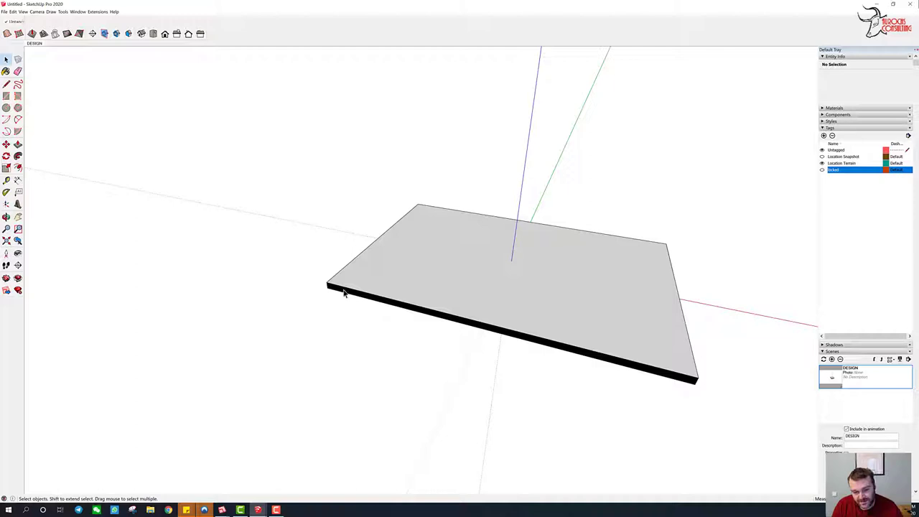
Select the stacked slab and delete it.
scroll(344, 292, up, 10)
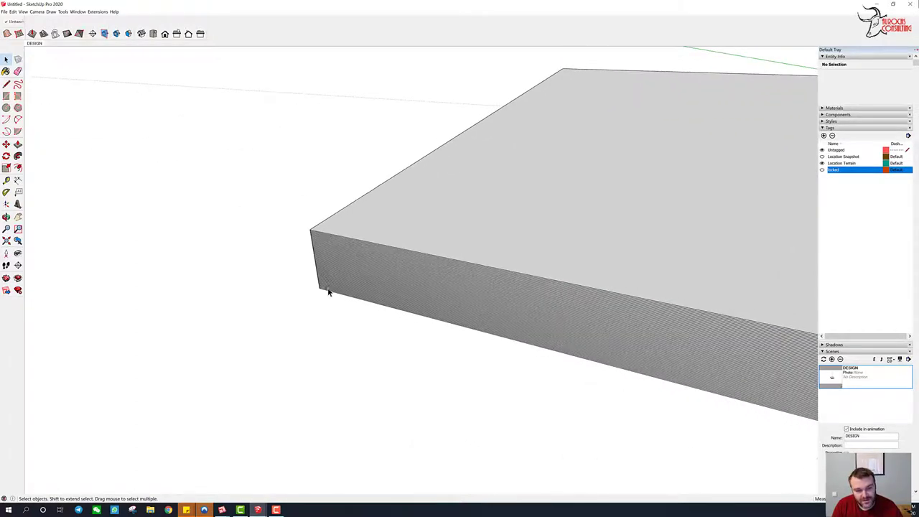
mouse_move(328, 291)
middle_down()
mouse_move(321, 260)
mouse_move(316, 289)
middle_up()
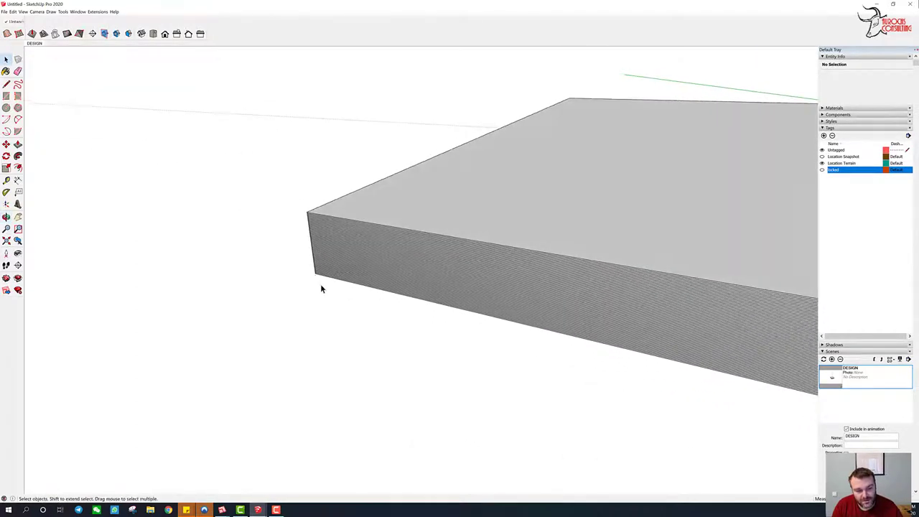
drag(225, 166, 224, 165)
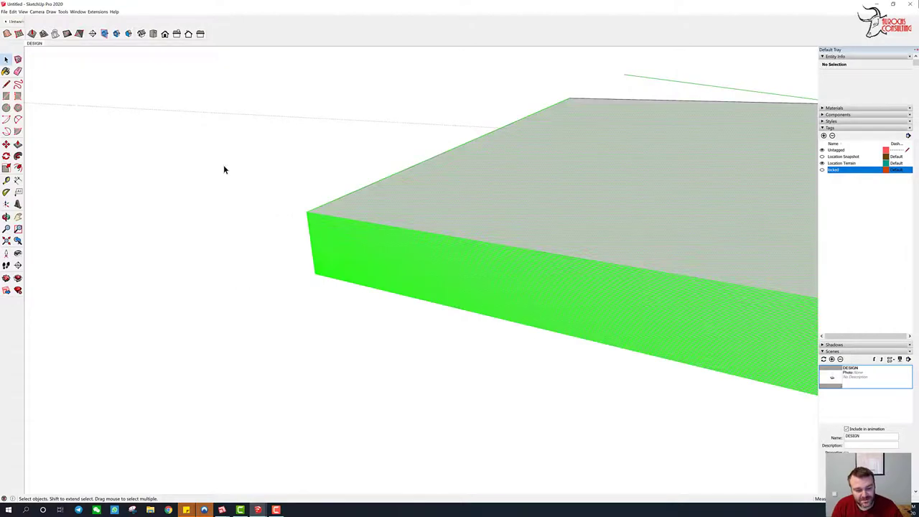
key(Delete)
Delete the leftover black edge frame and zoom in on the contoured terrain.
middle_drag(314, 158, 460, 164)
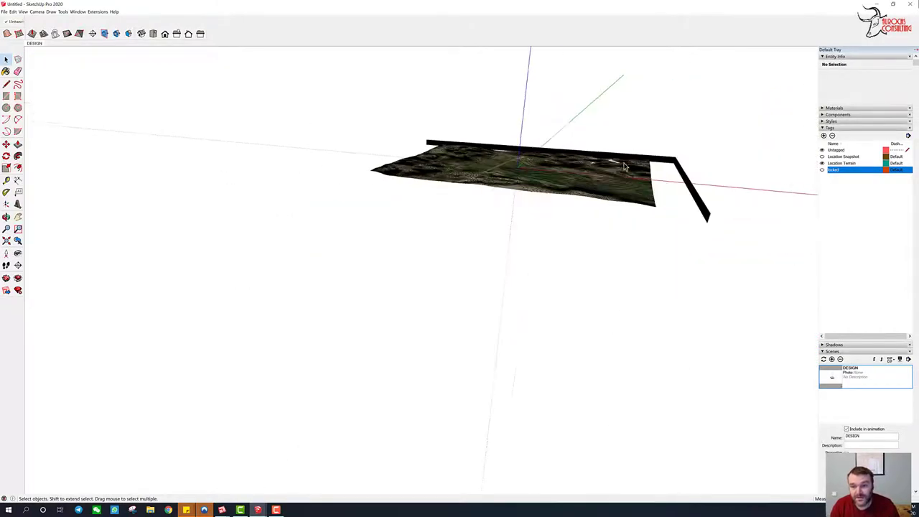
drag(686, 165, 668, 154)
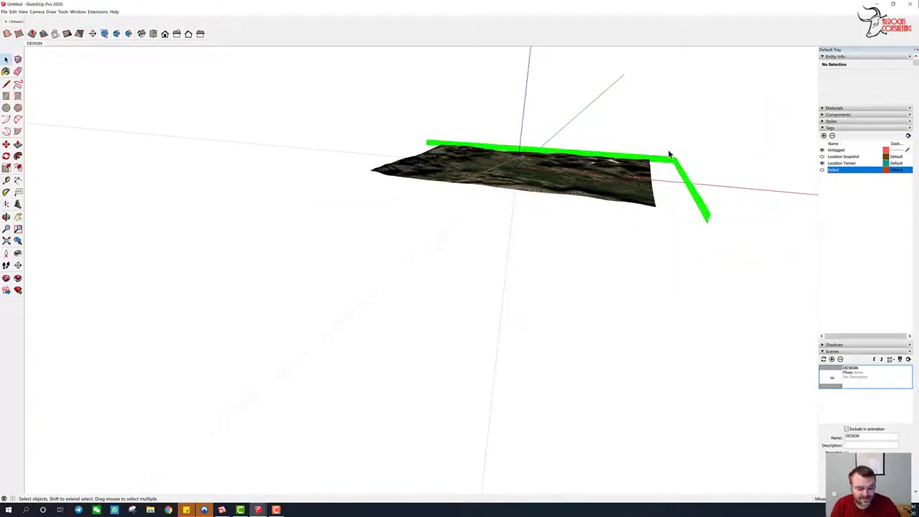
key(Delete)
middle_drag(668, 153, 488, 226)
scroll(448, 156, up, 5)
scroll(448, 156, up, 4)
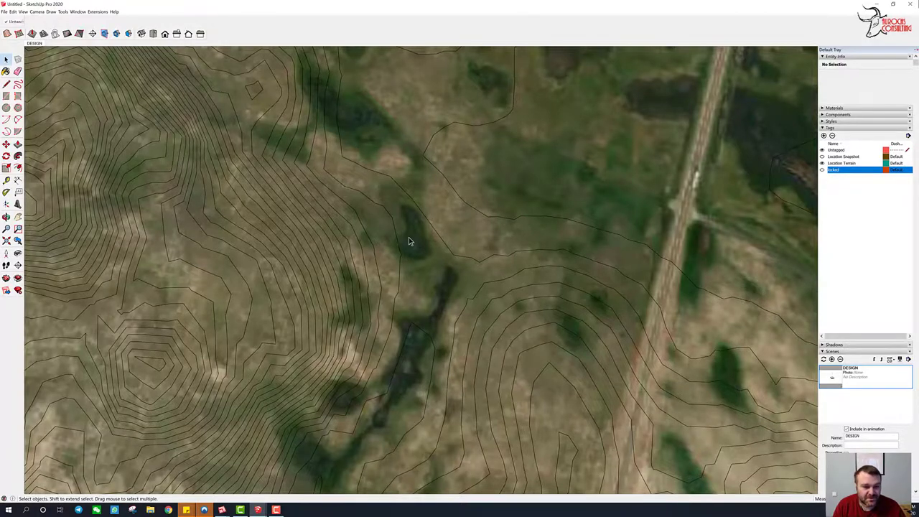
scroll(407, 239, down, 6)
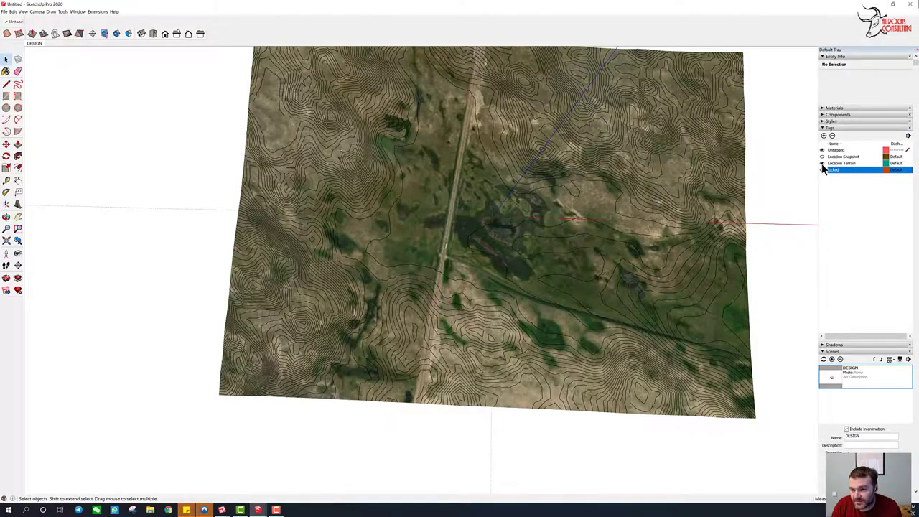
Hide the Location Terrain tag, show the 'locked' tag, and window-select all the contours.
click(822, 164)
middle_drag(610, 349, 772, 183)
click(823, 170)
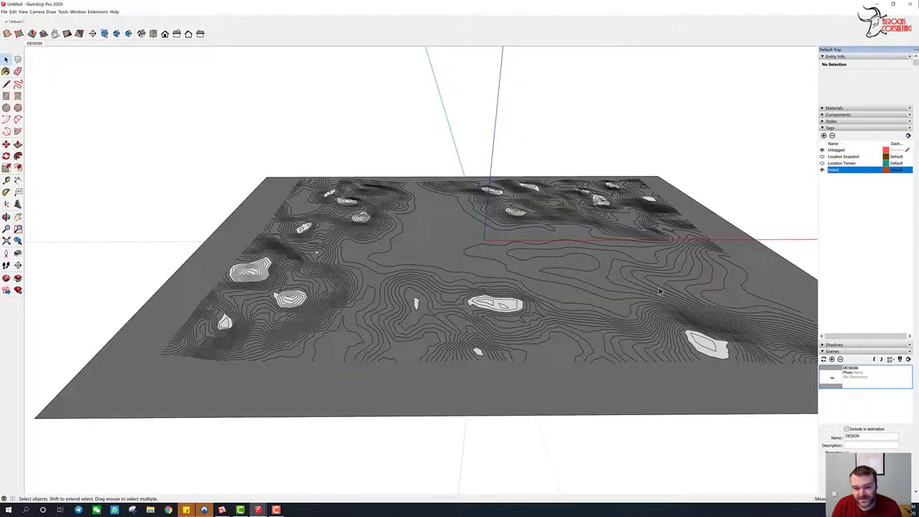
middle_drag(659, 290, 489, 301)
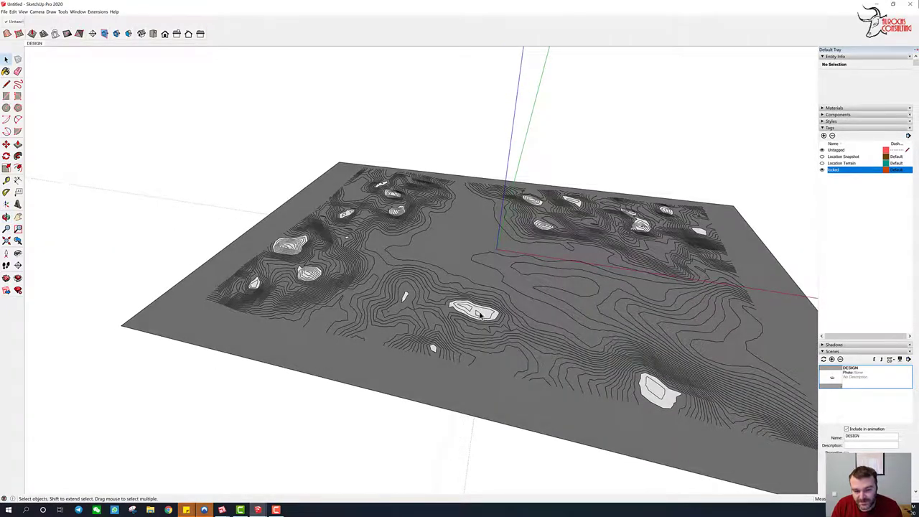
scroll(452, 298, down, 6)
mouse_move(414, 282)
middle_down()
mouse_move(431, 283)
mouse_move(365, 290)
middle_up()
drag(333, 191, 612, 331)
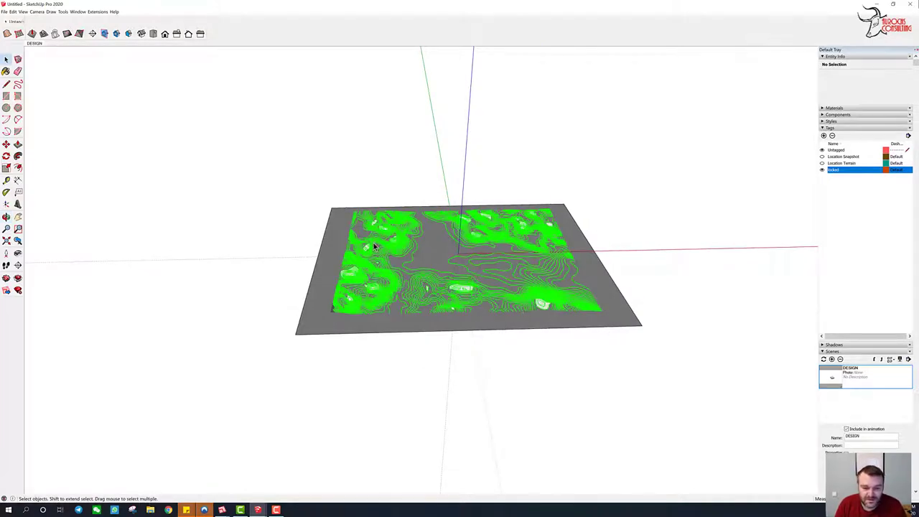
Narrow the selection to faces, delete the 70 faces, then window-select the contour edges.
right_click(372, 292)
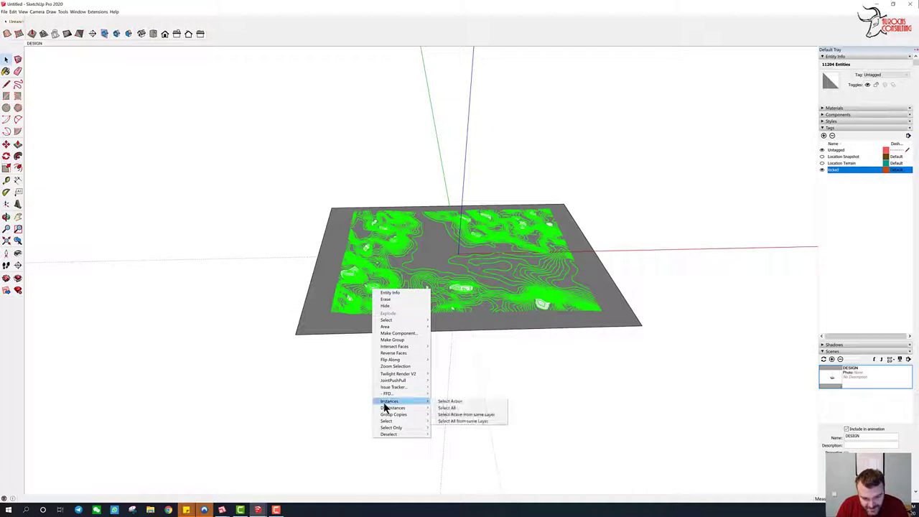
mouse_move(391, 429)
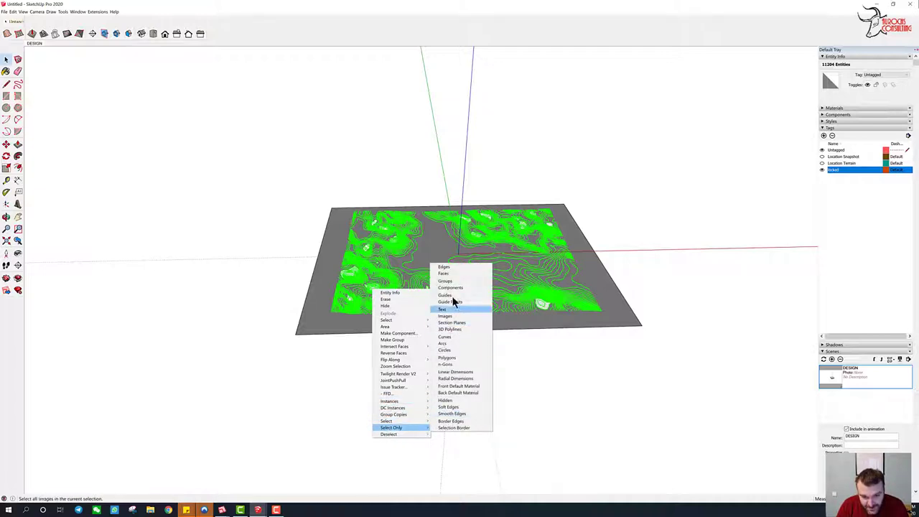
click(443, 269)
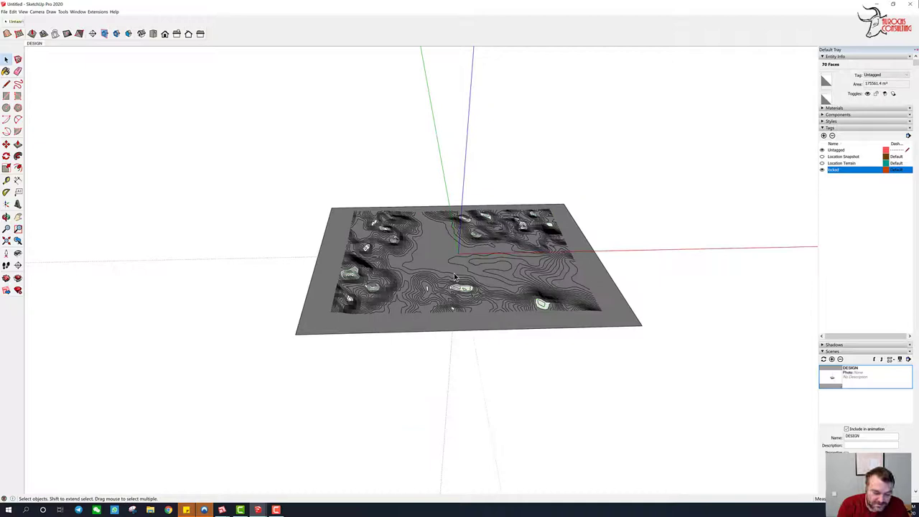
key(Escape)
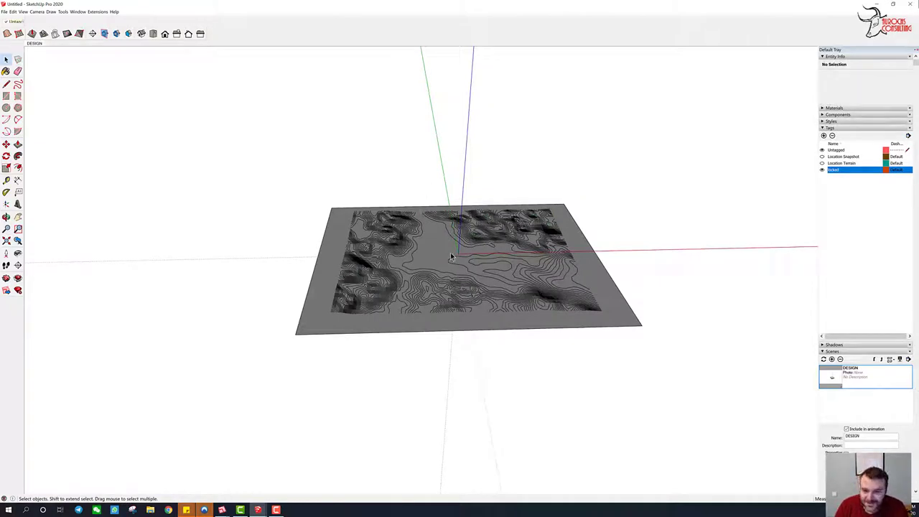
mouse_move(451, 257)
middle_down()
mouse_move(437, 350)
mouse_move(423, 229)
mouse_move(386, 271)
mouse_move(437, 254)
mouse_move(443, 193)
mouse_move(435, 232)
middle_up()
drag(563, 327, 620, 310)
Group the selected contour edges and deselect the new group.
right_click(385, 281)
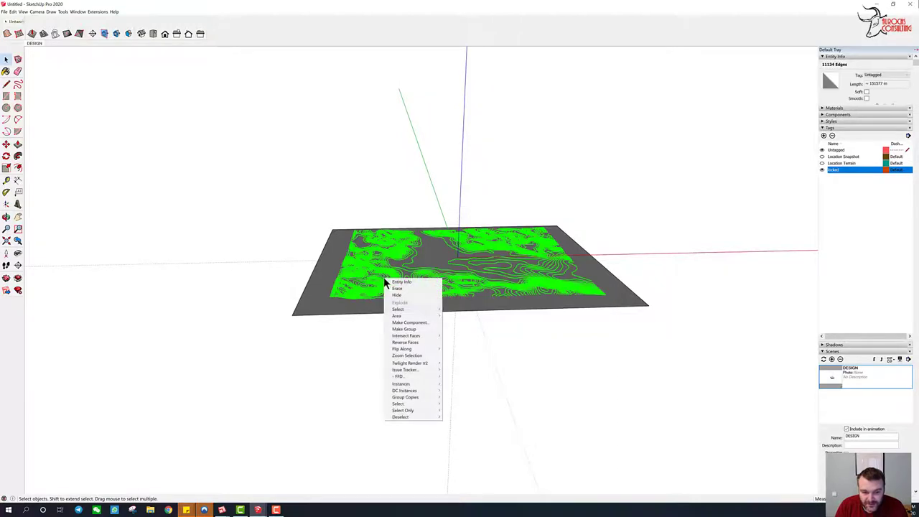
click(409, 329)
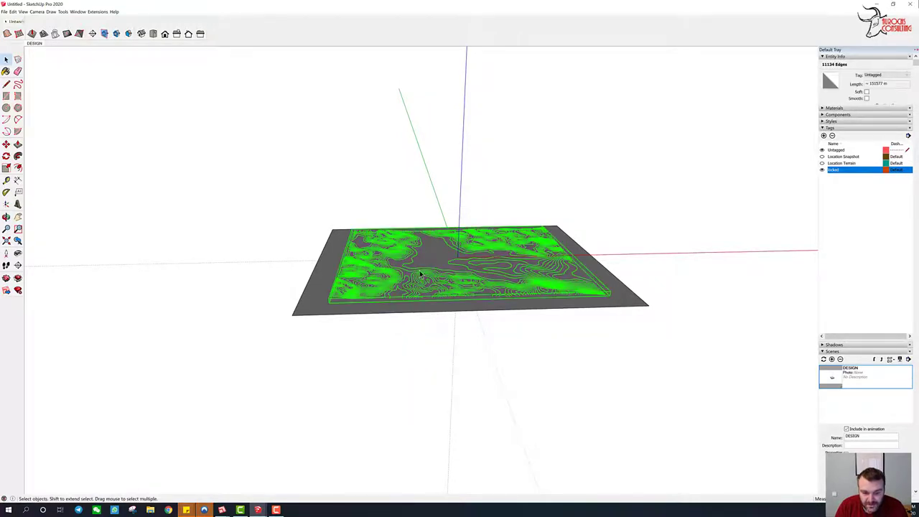
middle_drag(408, 330, 392, 390)
click(373, 381)
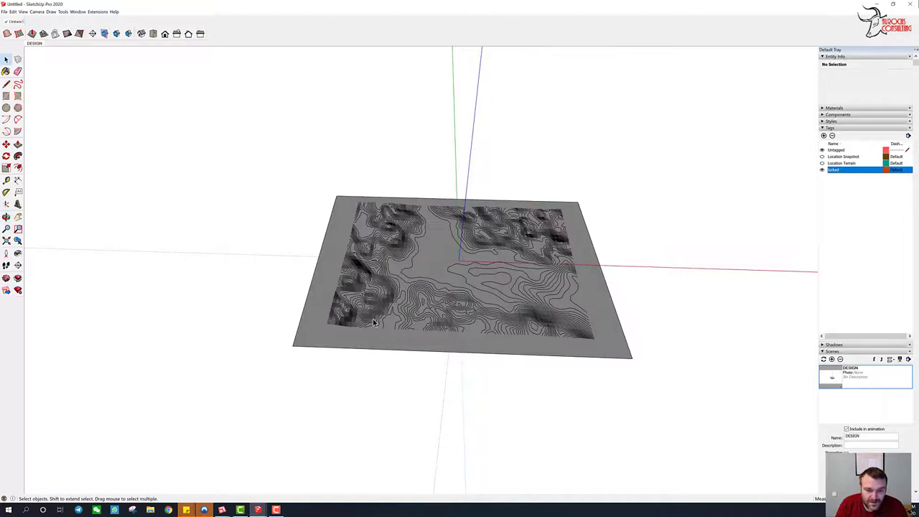
Draw a rectangle spanning the terrain's corners and hide the Locked tag's geometry.
key(r)
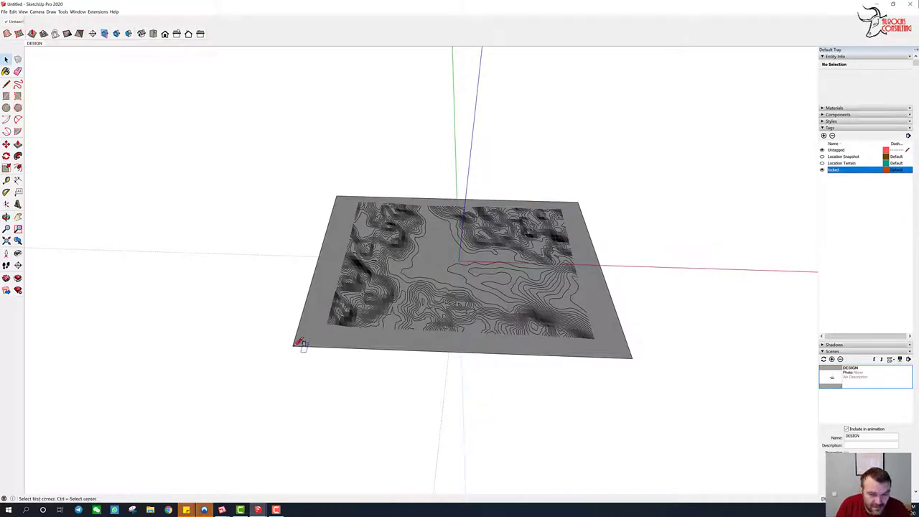
click(294, 345)
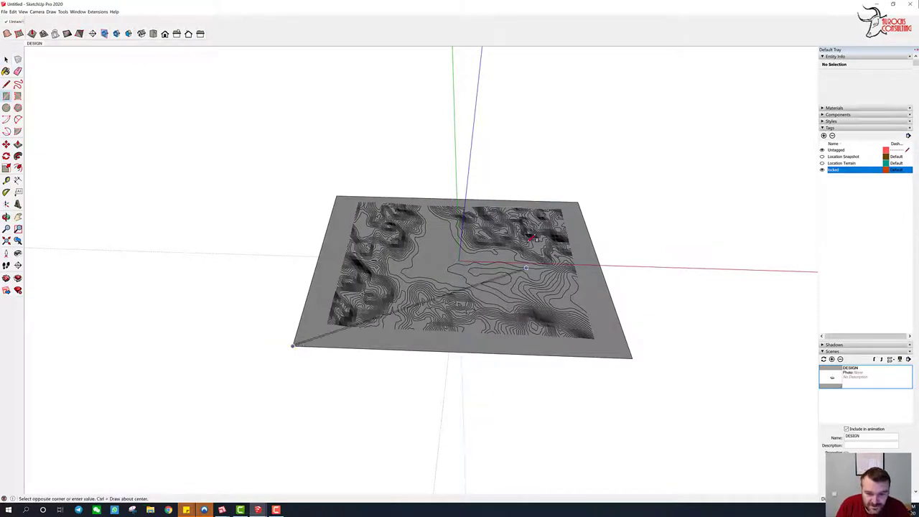
click(579, 202)
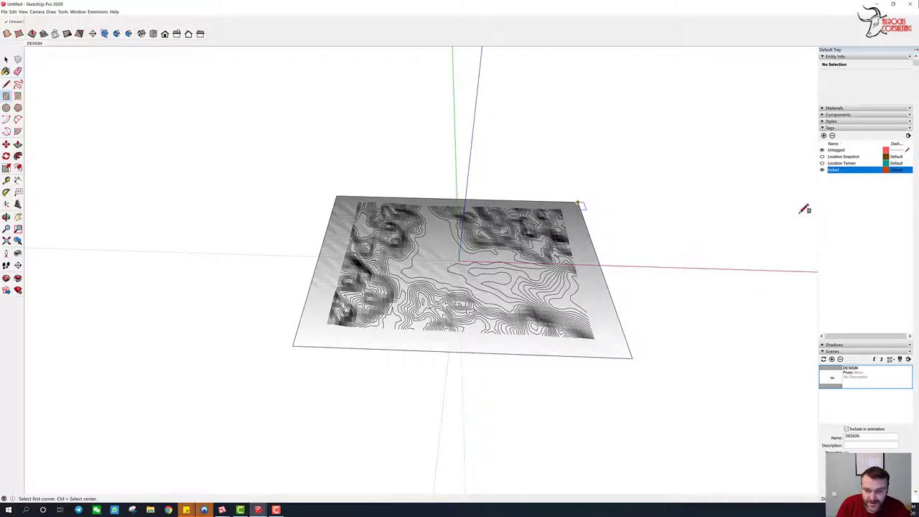
click(822, 169)
key(space)
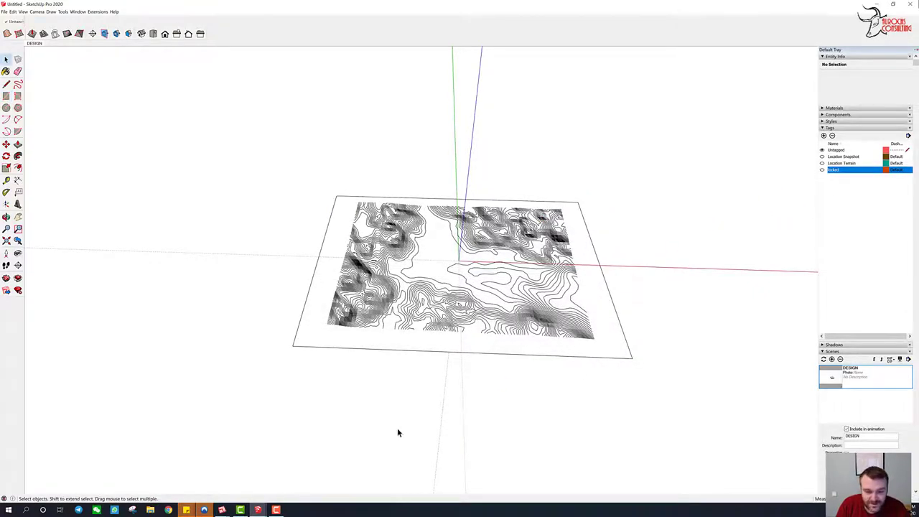
middle_drag(397, 432, 306, 299)
Select the flat base rectangle with its edges, make it a group, and clear the selection.
double_click(307, 300)
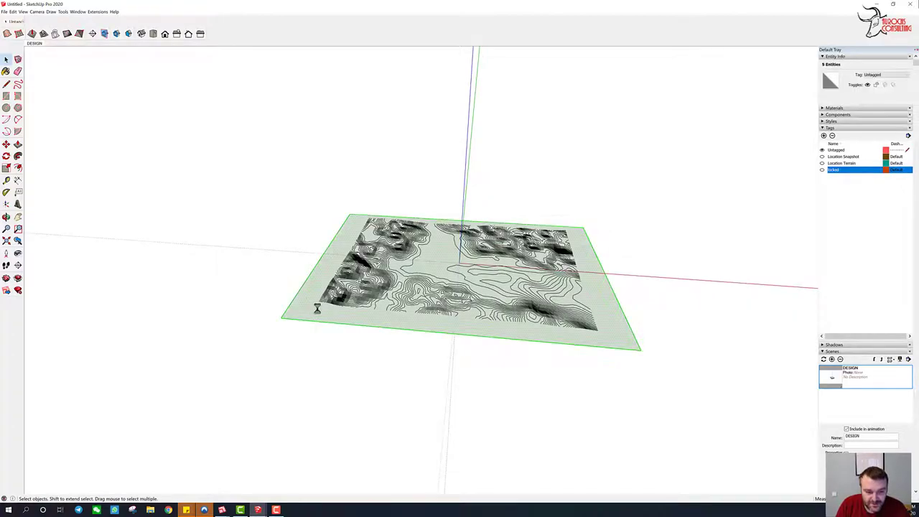
scroll(318, 304, up, 8)
middle_drag(344, 312, 372, 347)
triple_click(274, 381)
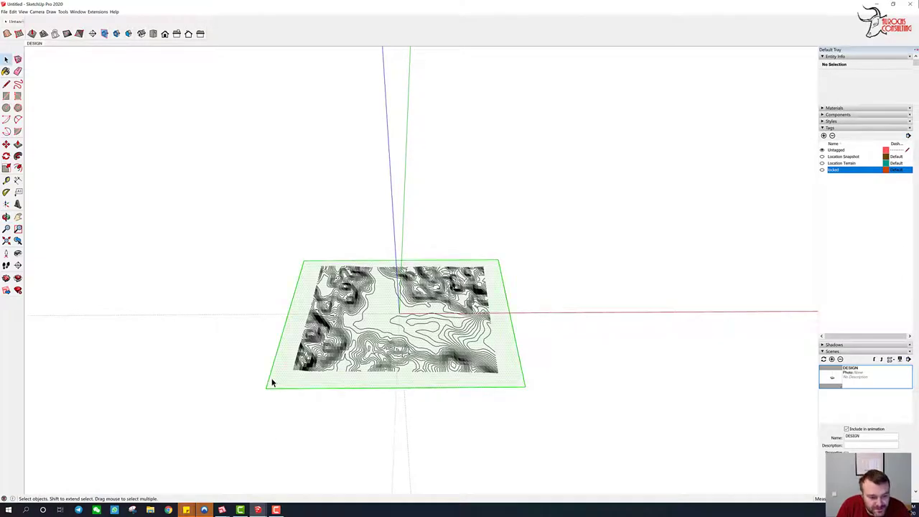
right_click(275, 381)
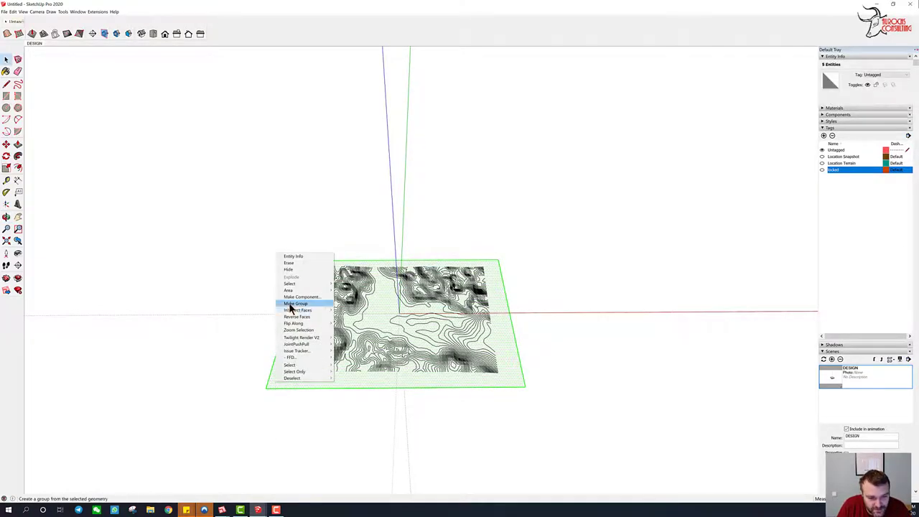
click(295, 303)
click(443, 453)
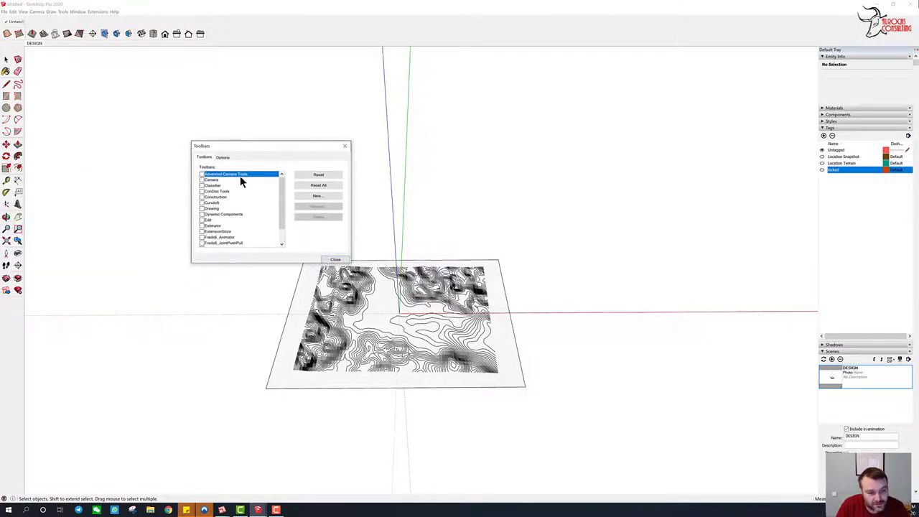
Enable the Sandbox toolbar and close the Toolbars list.
scroll(228, 228, down, 3)
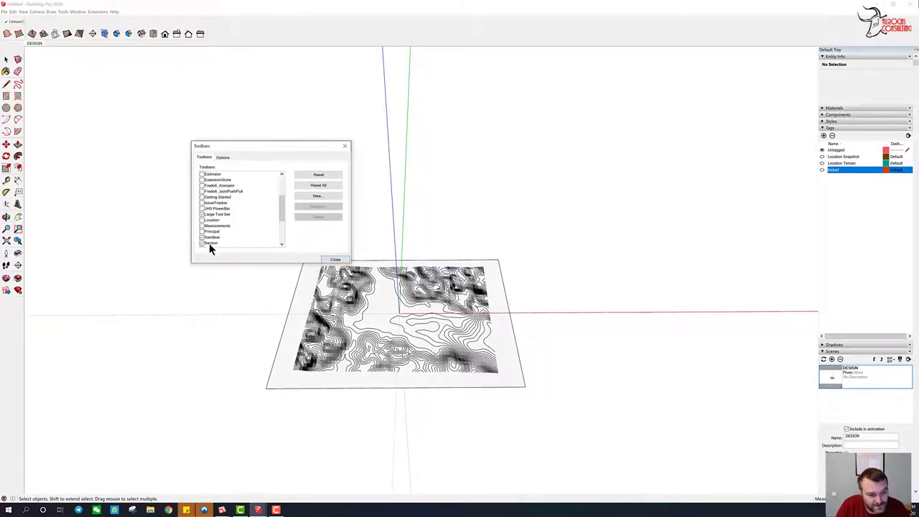
click(209, 238)
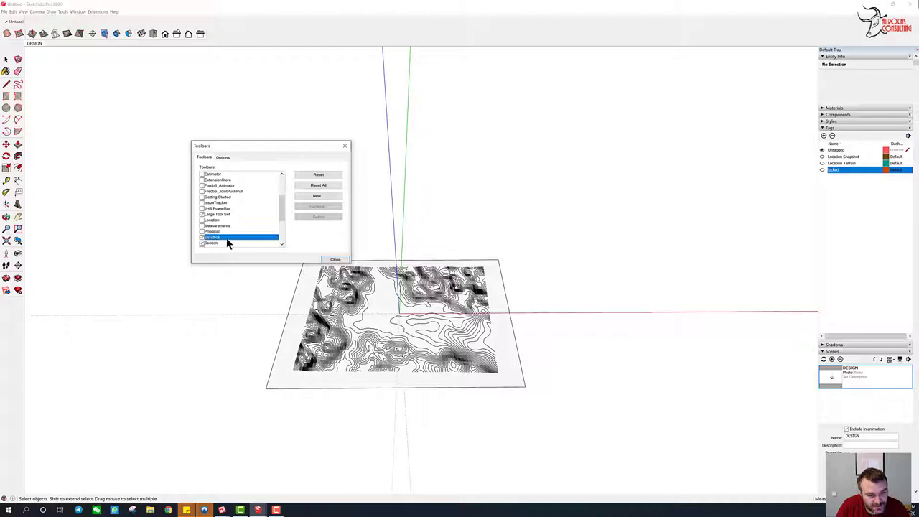
click(340, 261)
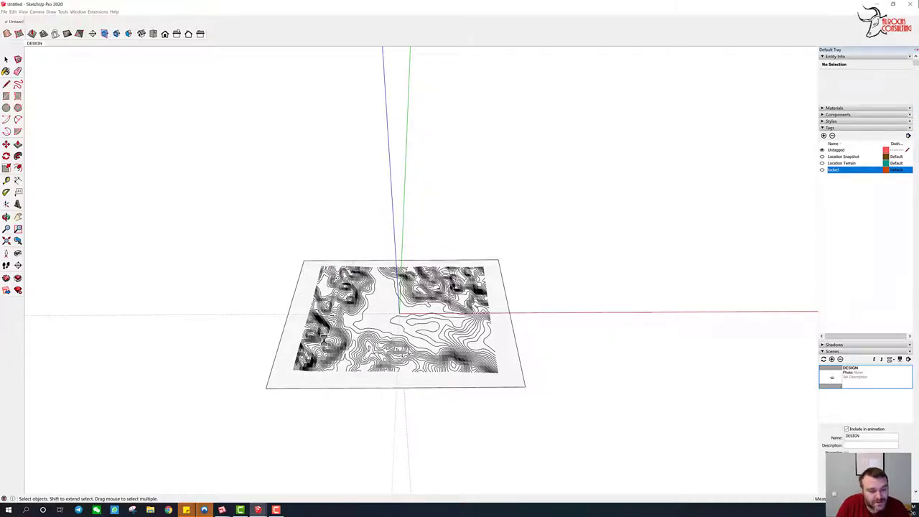
scroll(389, 429, up, 2)
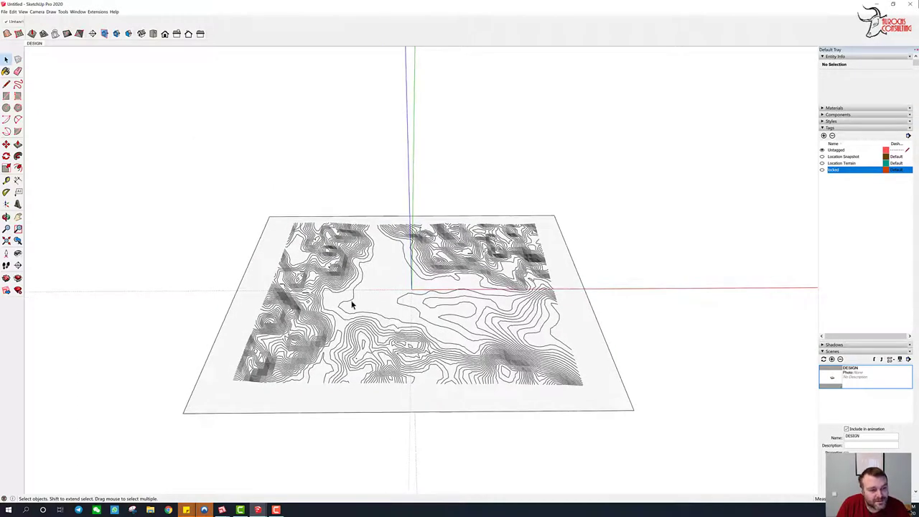
Drape the contour lines onto the grouped rectangle surface with the Drape tool, twice.
click(55, 33)
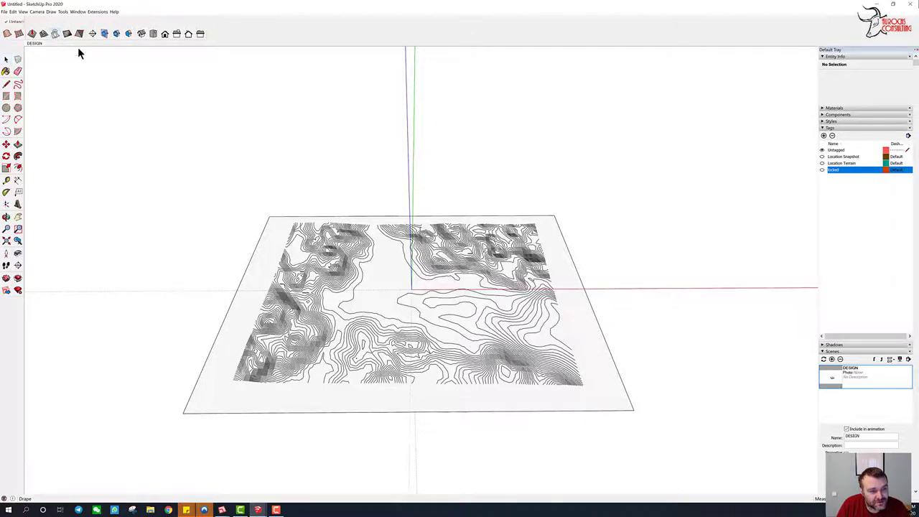
click(283, 308)
middle_drag(283, 308, 278, 257)
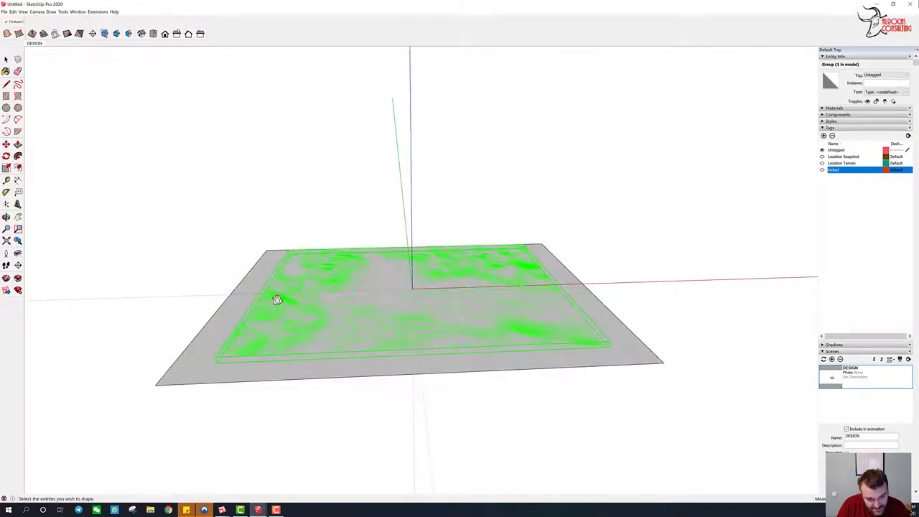
click(206, 370)
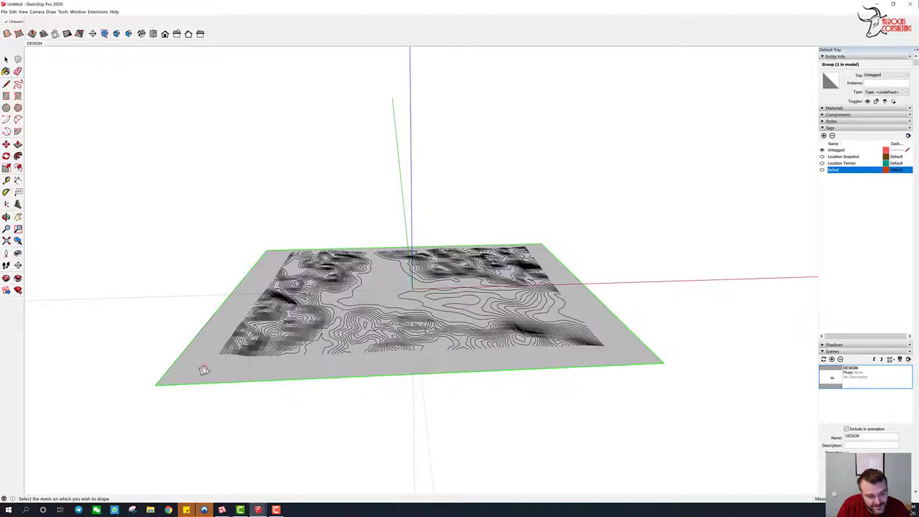
click(260, 316)
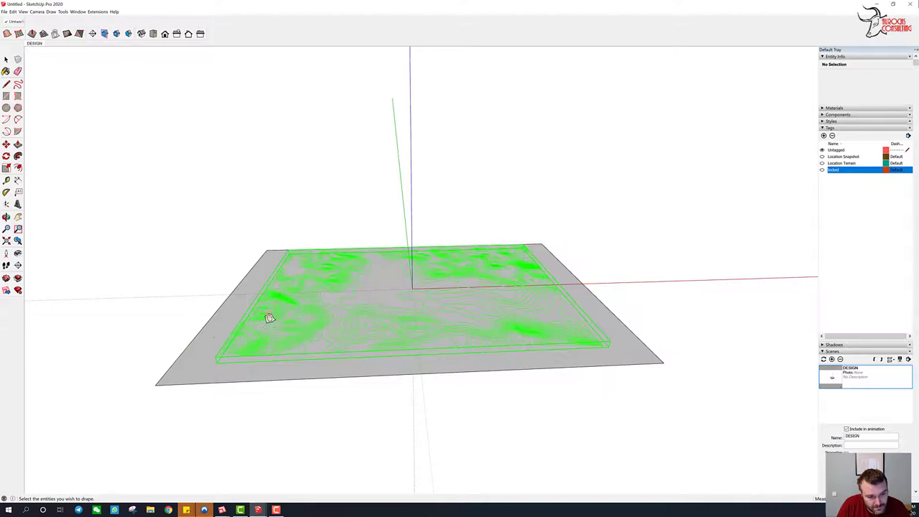
click(202, 353)
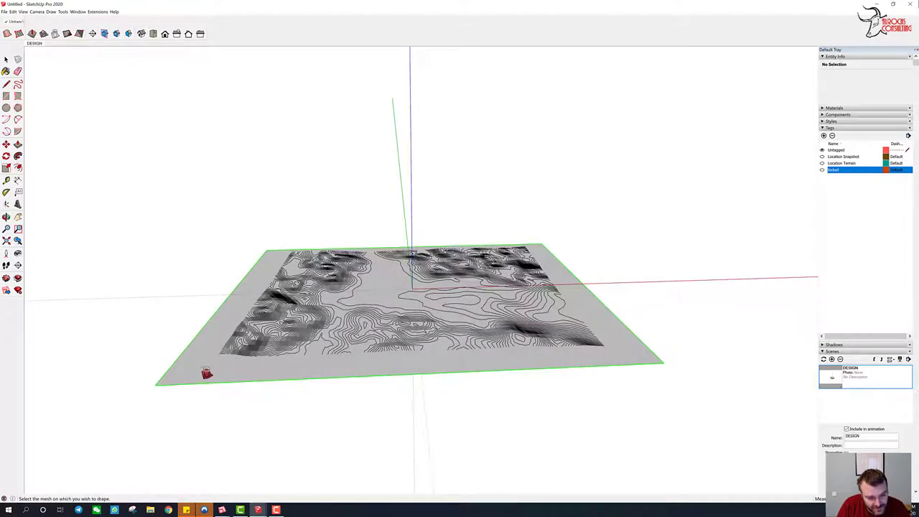
click(207, 372)
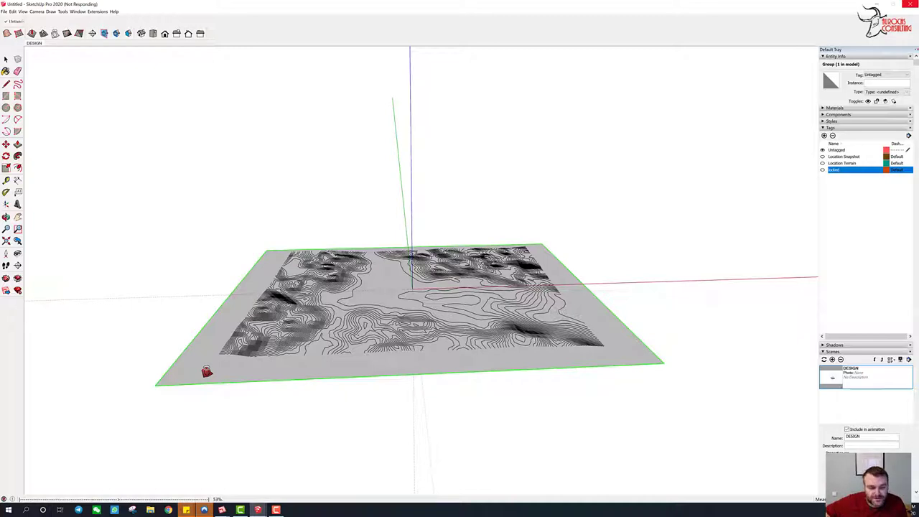
Reselect the grouped geometry, invert the selection, and box-select across the contours.
right_click(260, 285)
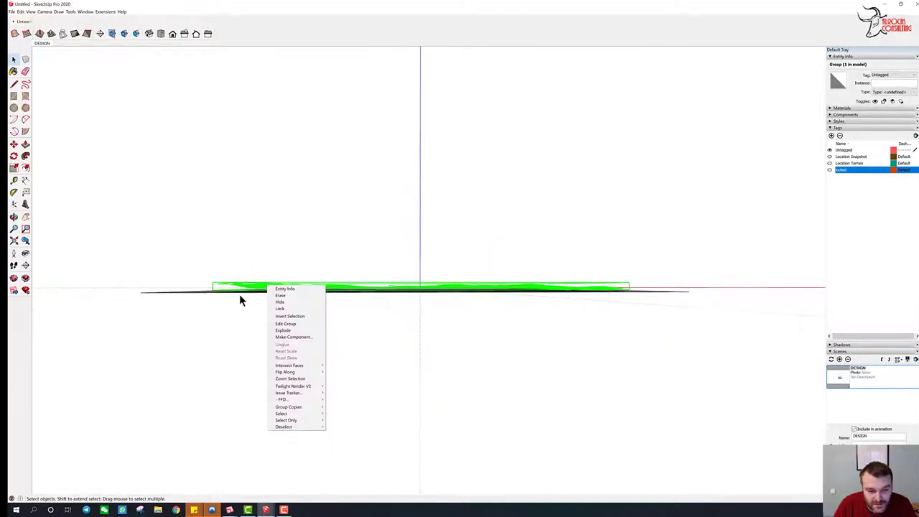
click(235, 322)
click(308, 318)
middle_drag(308, 318, 293, 306)
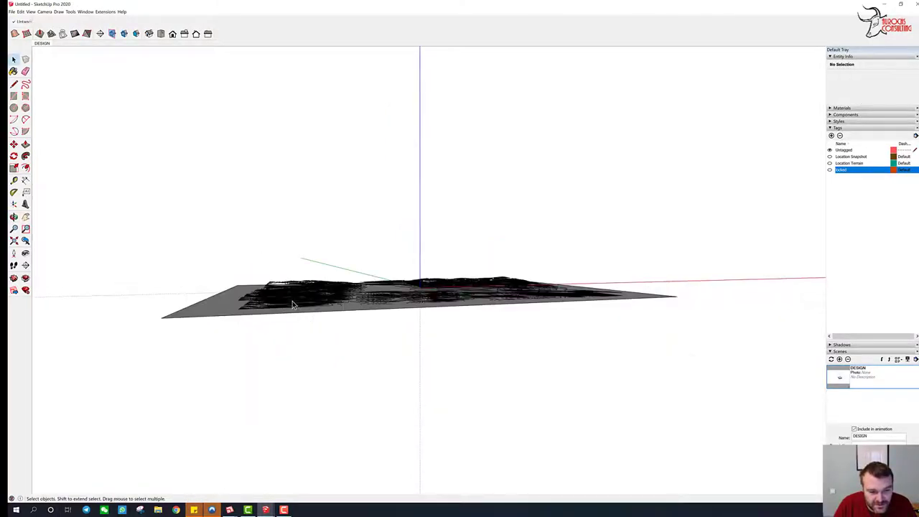
click(293, 305)
right_click(293, 306)
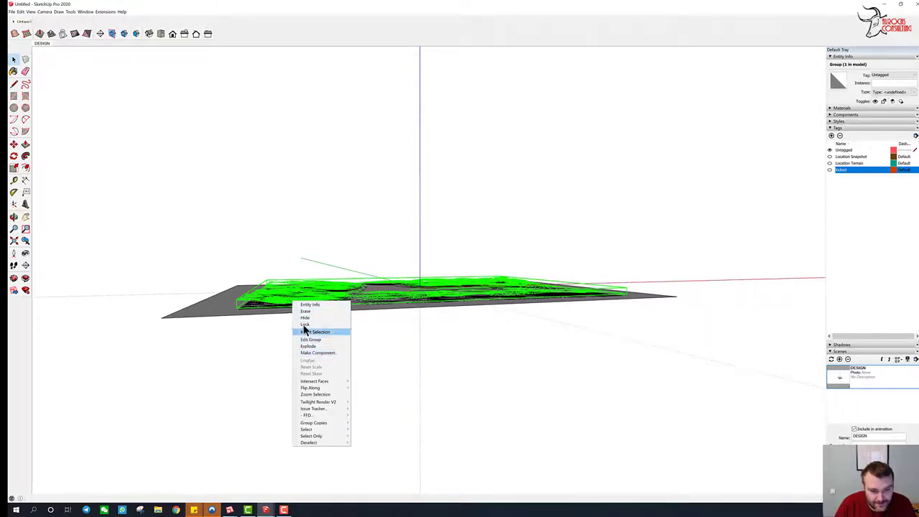
click(305, 331)
middle_drag(375, 266, 617, 465)
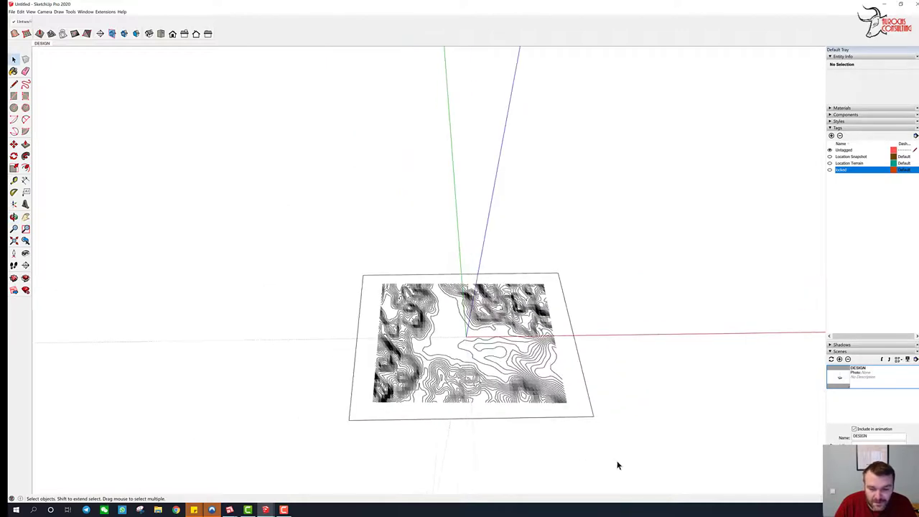
drag(618, 463, 351, 293)
drag(280, 234, 385, 311)
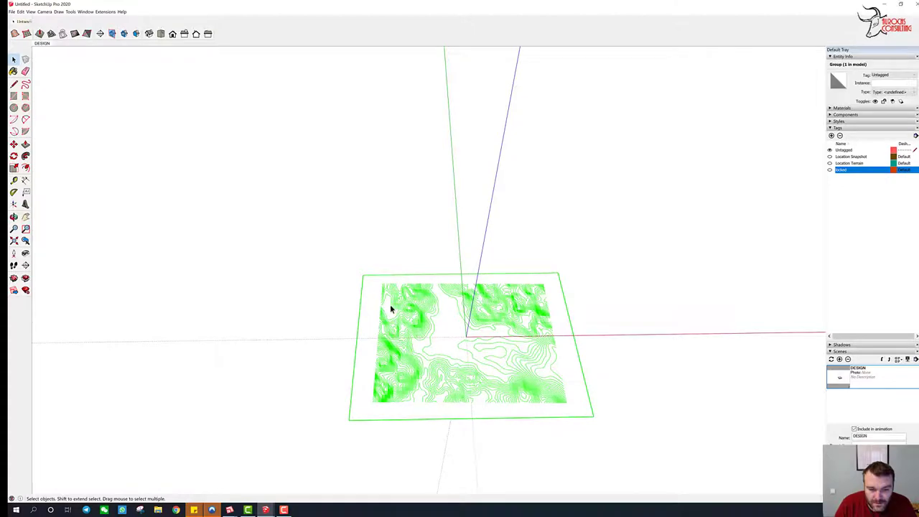
Inside the contour group, select only the faces, delete them, and orbit toward a top view.
double_click(392, 309)
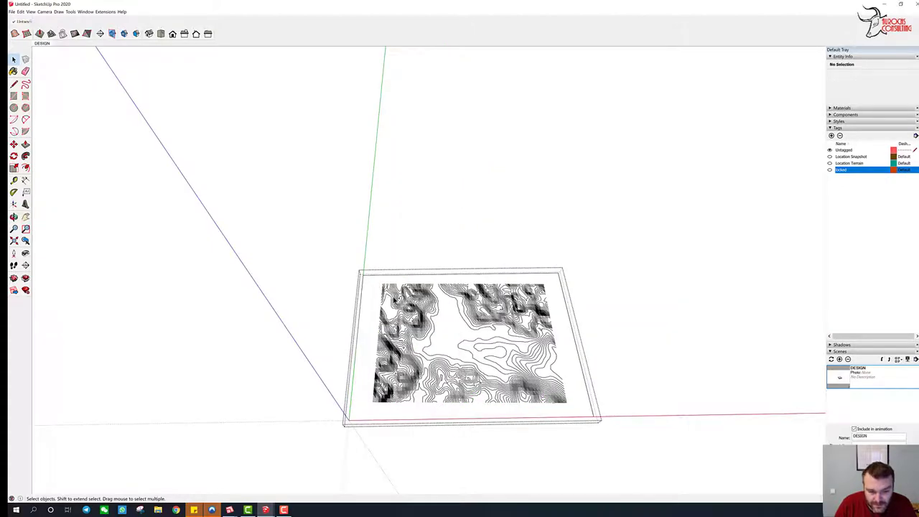
scroll(393, 298, up, 3)
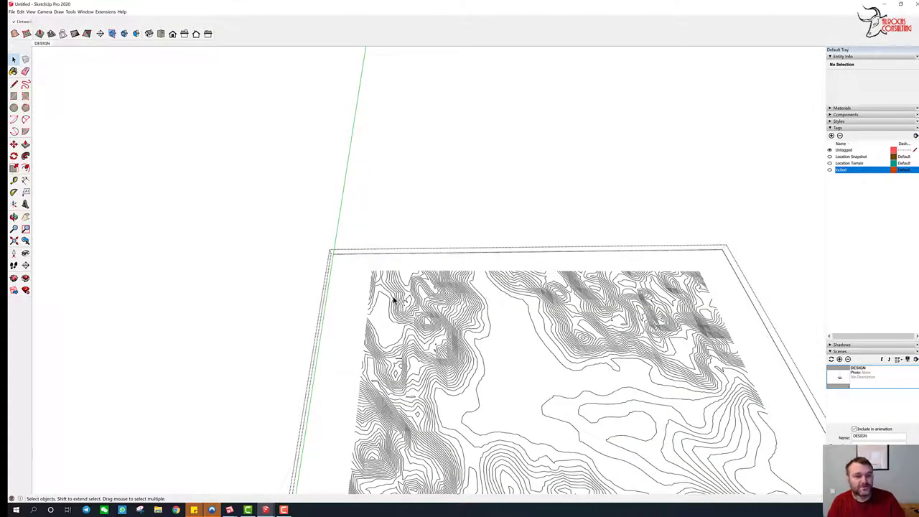
key(ctrl+a)
right_click(393, 299)
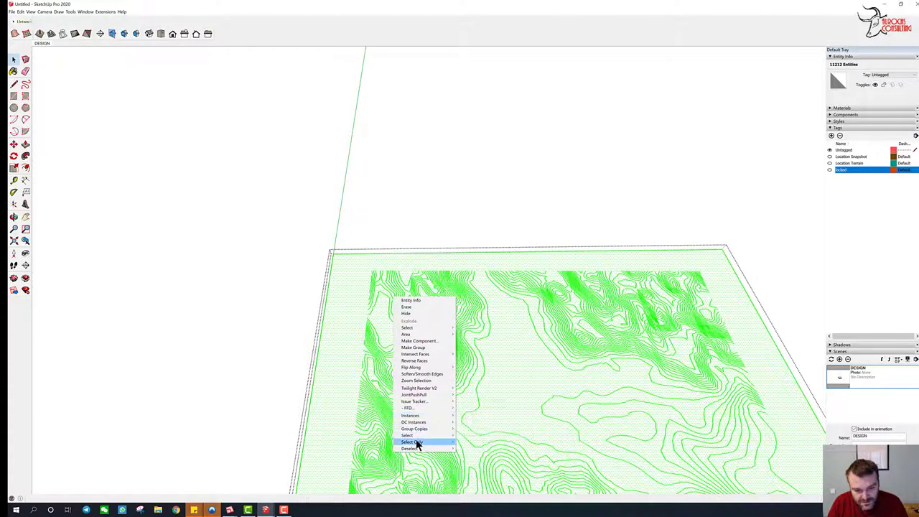
mouse_move(417, 445)
click(496, 292)
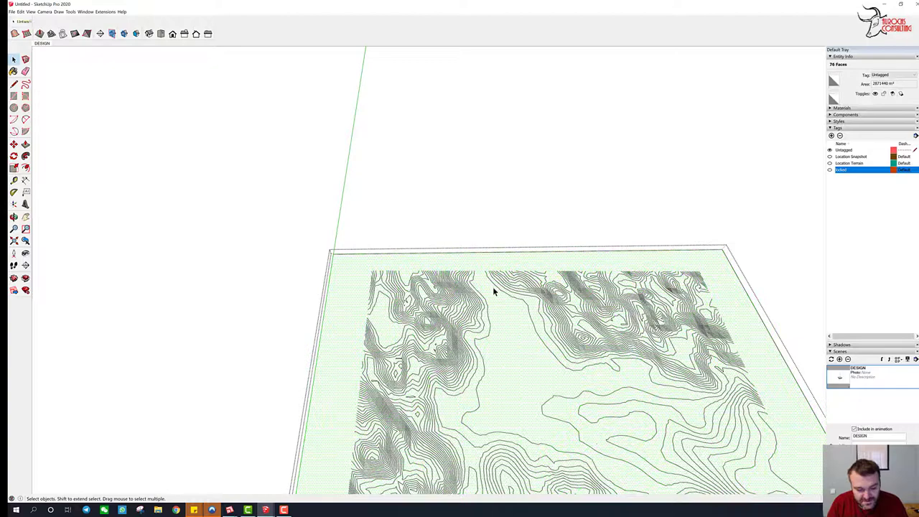
key(Delete)
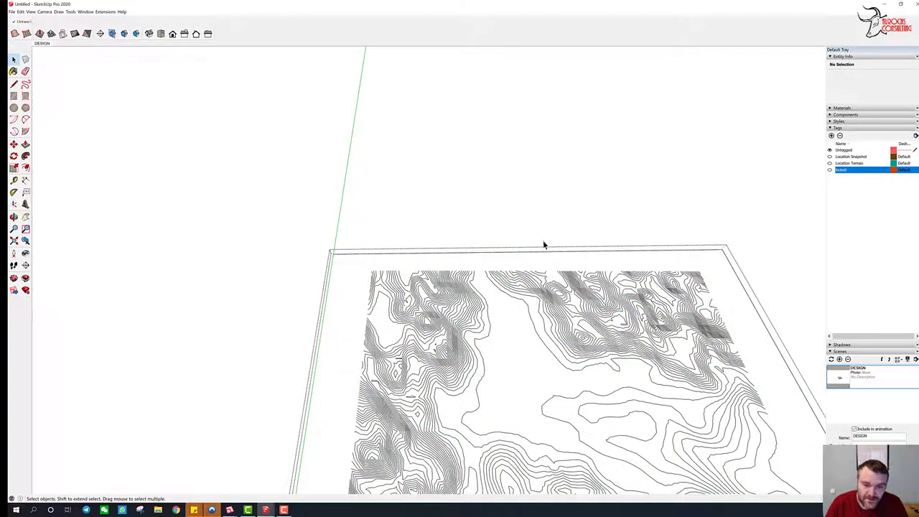
middle_drag(543, 245, 542, 230)
middle_drag(512, 371, 389, 393)
middle_drag(399, 351, 519, 402)
scroll(476, 256, down, 5)
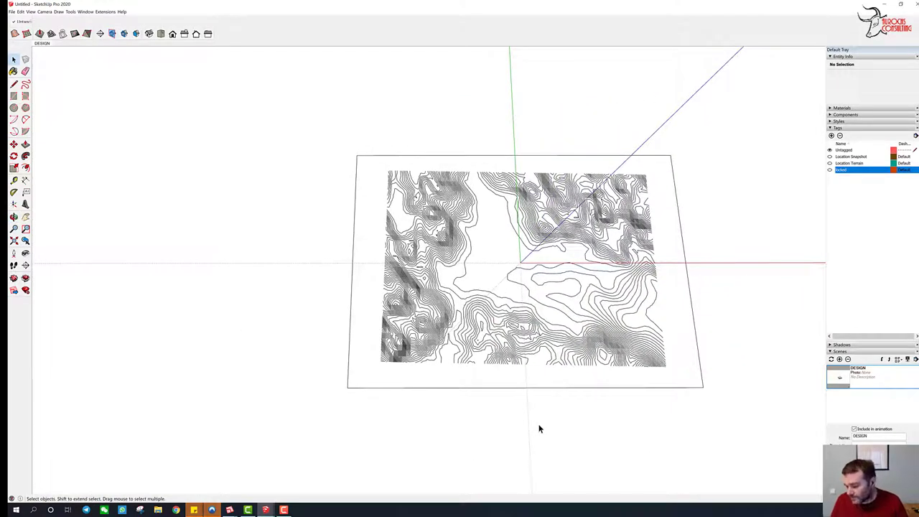
Assign the contour group to a new tag named 'topo lines'.
middle_drag(511, 311, 435, 284)
click(340, 240)
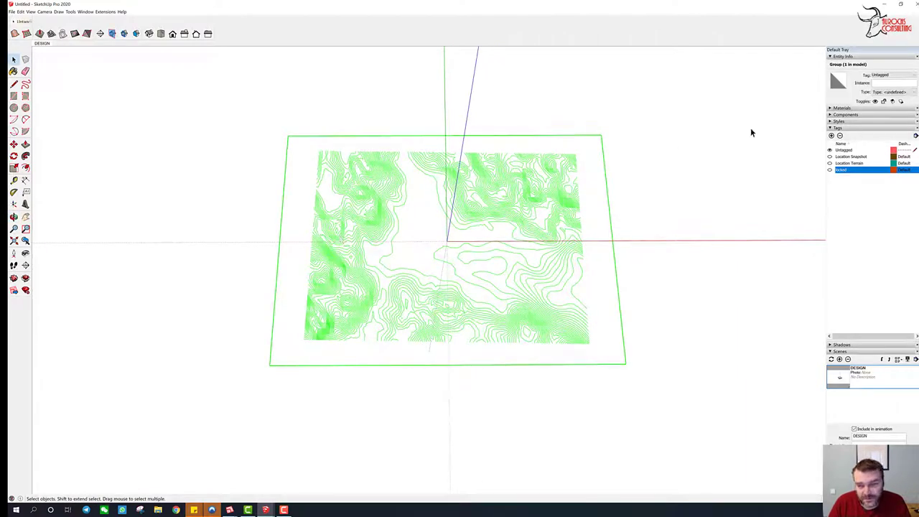
click(832, 136)
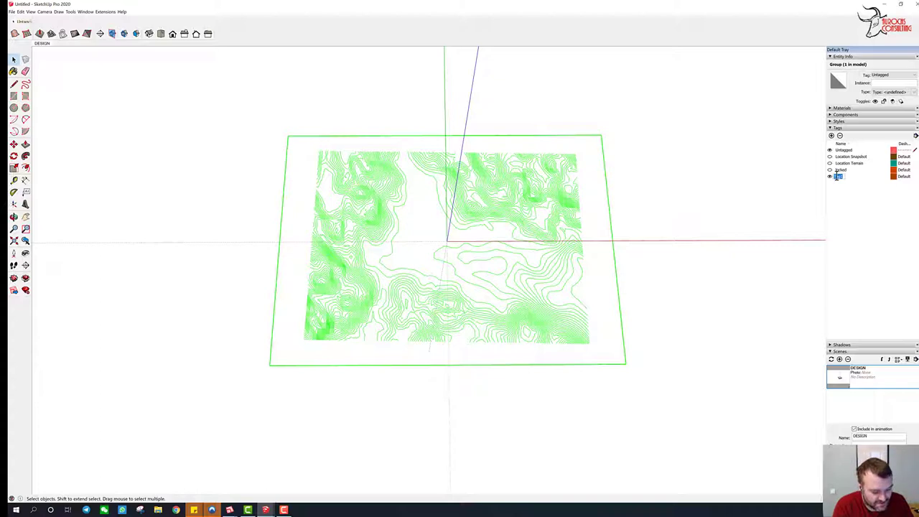
text(topo)
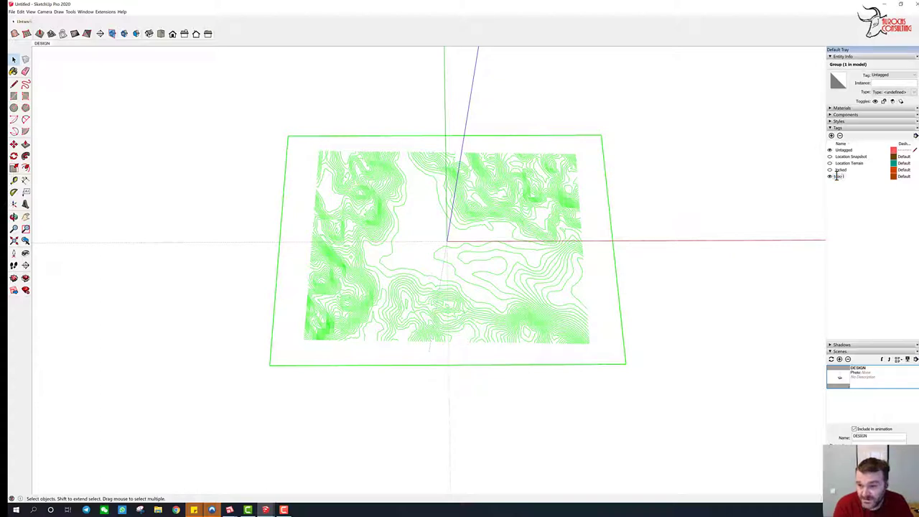
text( lines)
click(682, 262)
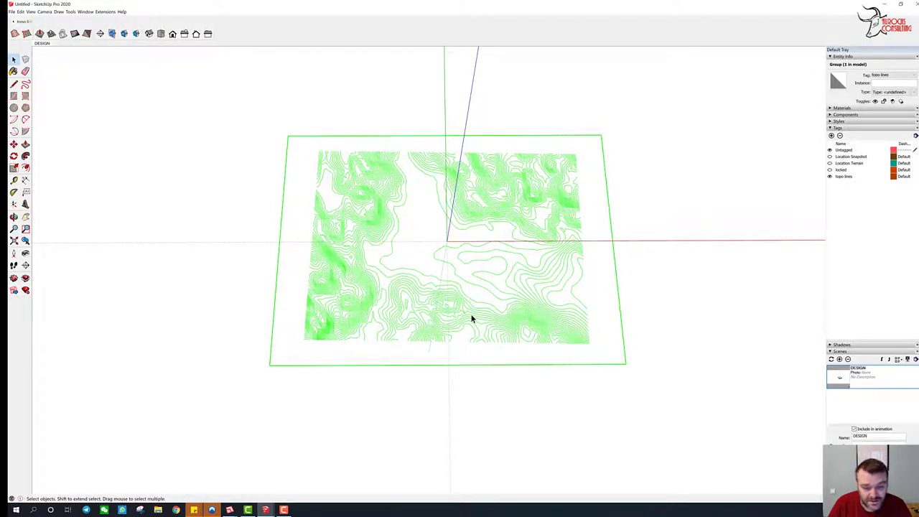
Toggle tag visibility until both Location Snapshot and topo lines are shown.
click(775, 370)
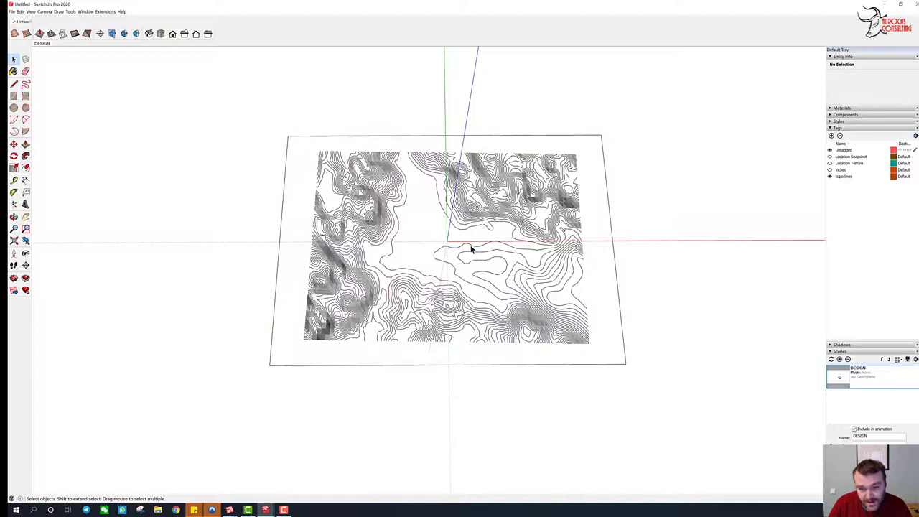
shift+middle_drag(471, 249, 429, 240)
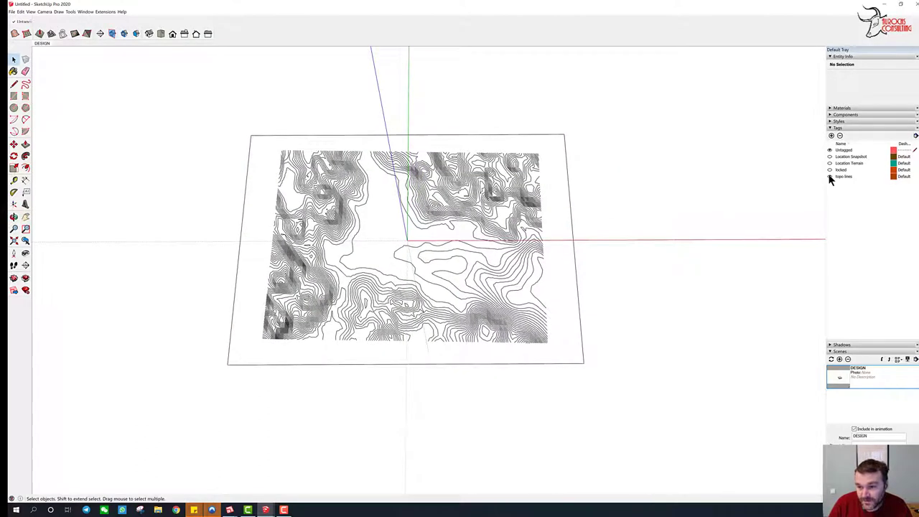
click(830, 176)
click(830, 156)
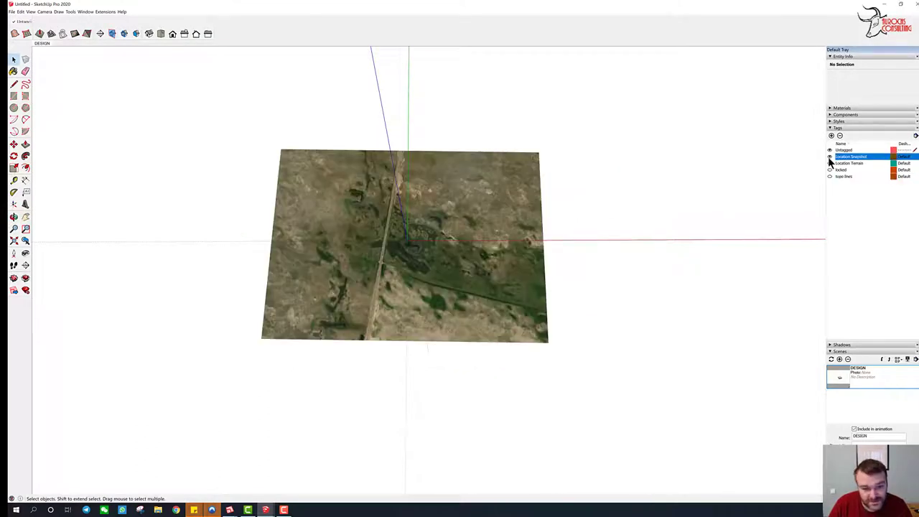
click(829, 178)
click(829, 175)
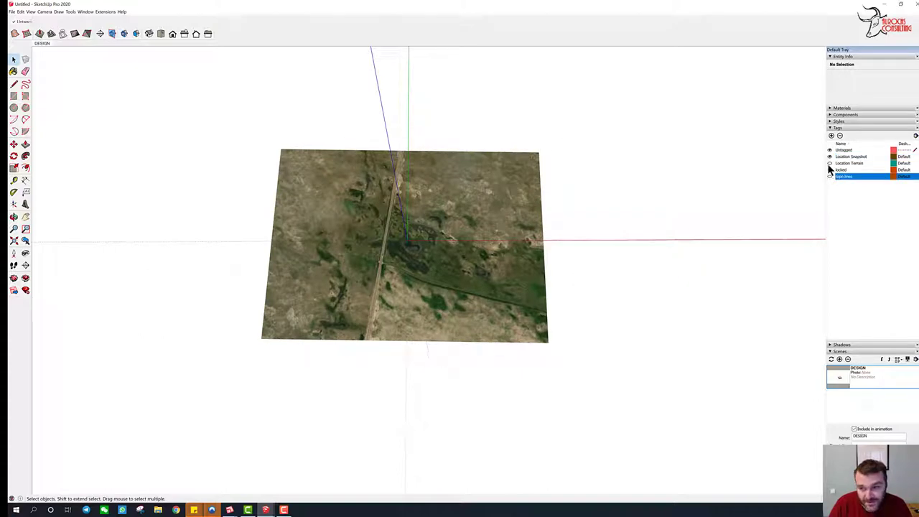
click(830, 157)
middle_drag(785, 203, 791, 173)
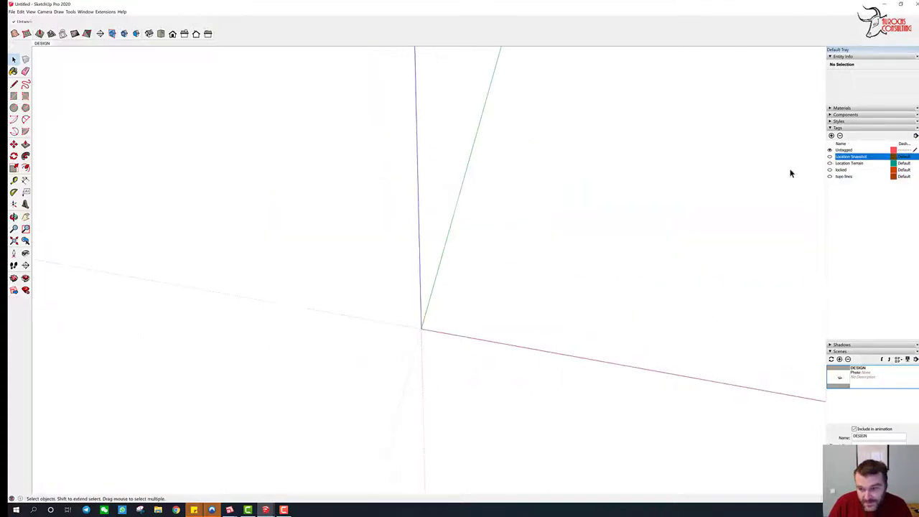
click(830, 157)
click(830, 177)
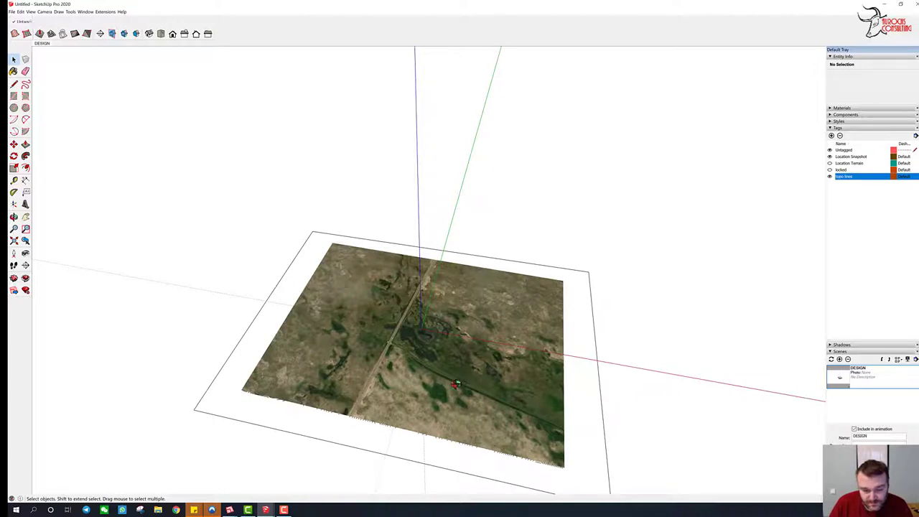
middle_drag(456, 385, 316, 356)
Move the topo lines group upward so it sits above the terrain.
click(164, 394)
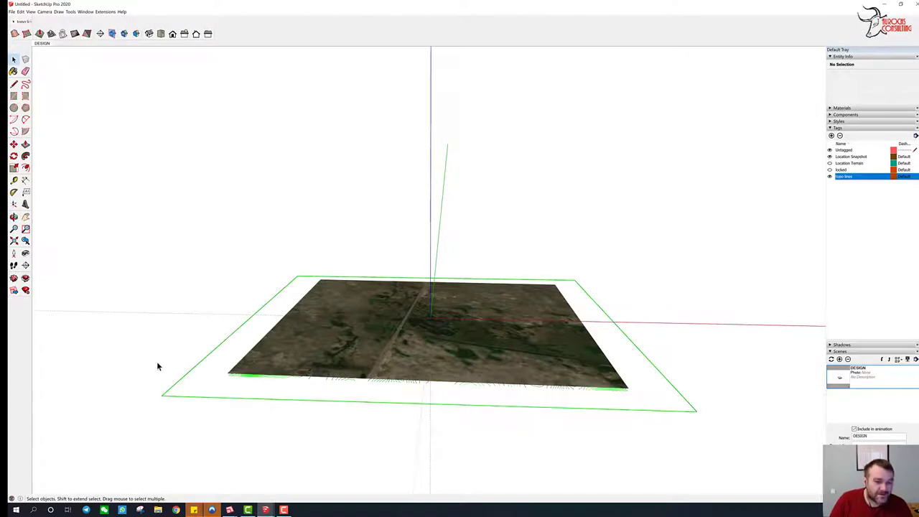
key(m)
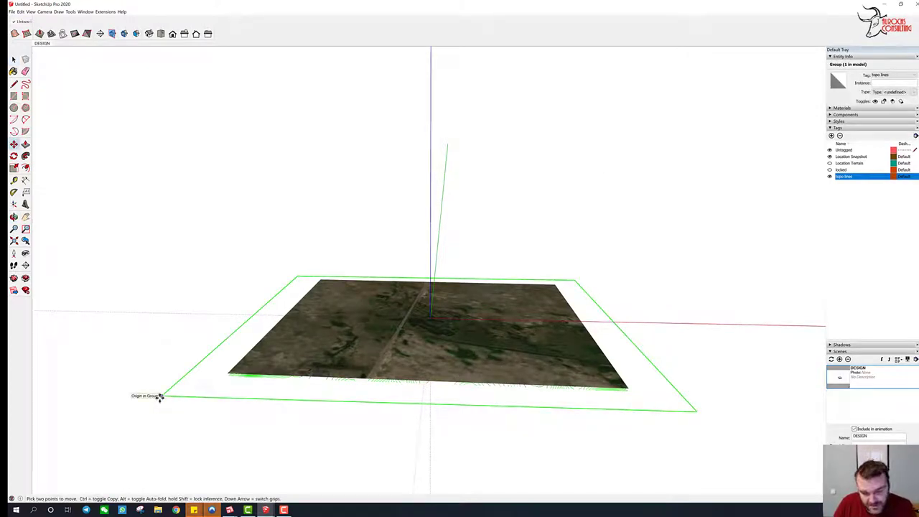
click(159, 397)
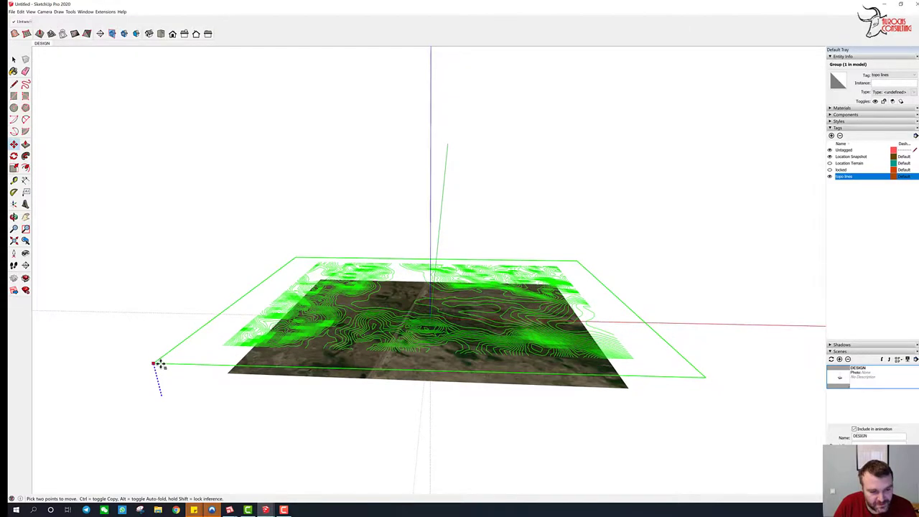
click(158, 372)
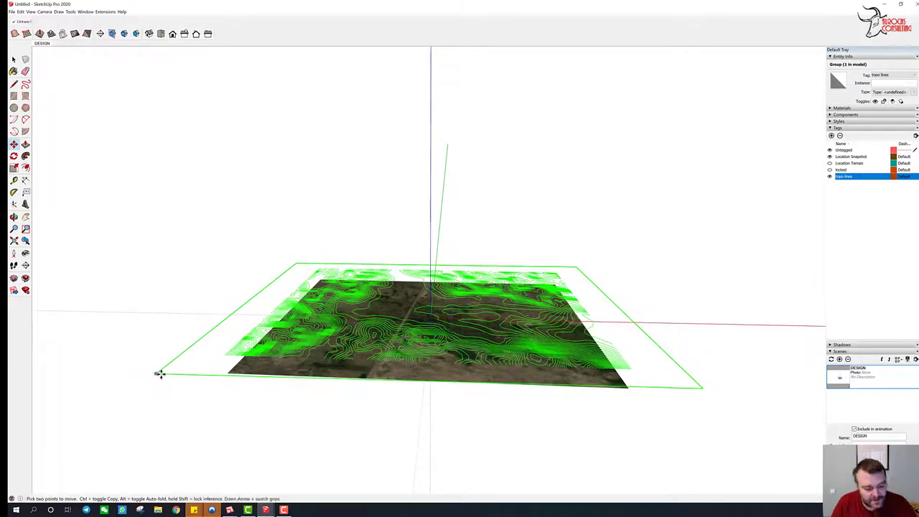
key(space)
click(263, 395)
Switch to Top view with Parallel Projection and zoom in on the site.
middle_drag(385, 318, 159, 36)
click(160, 35)
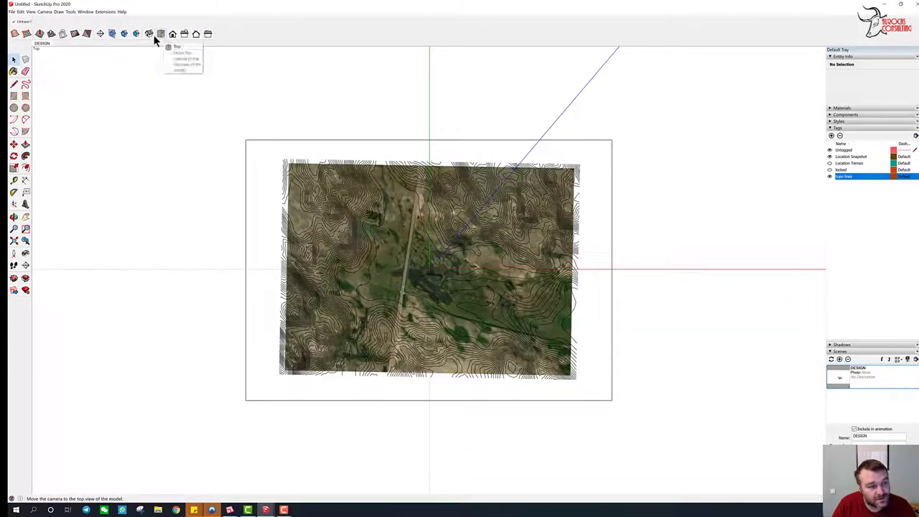
click(42, 12)
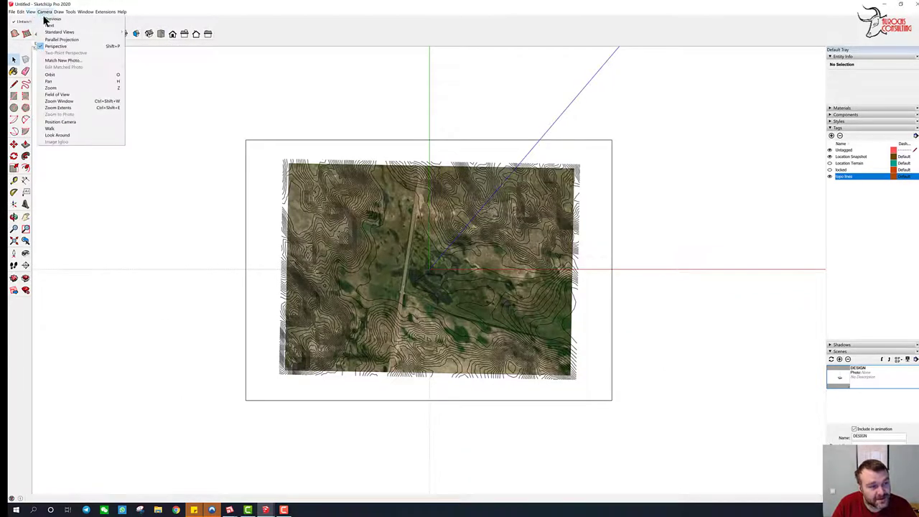
mouse_move(57, 33)
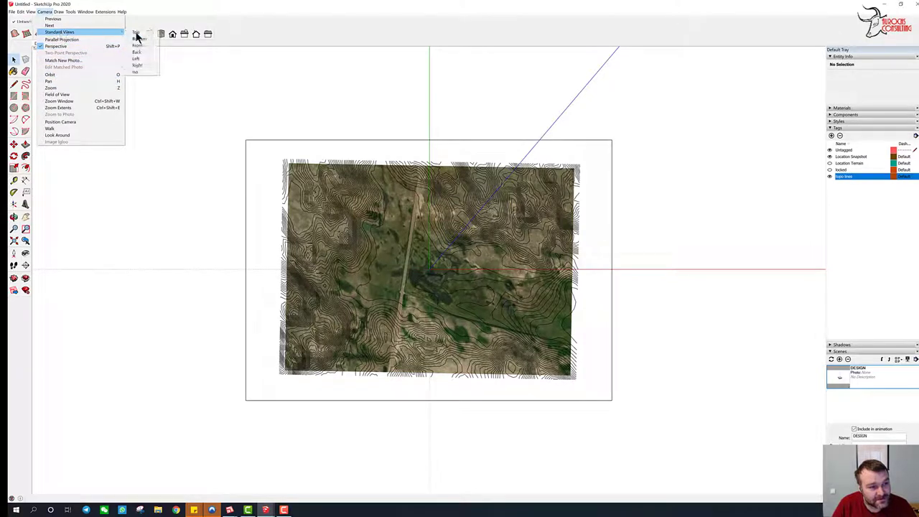
click(136, 36)
click(43, 12)
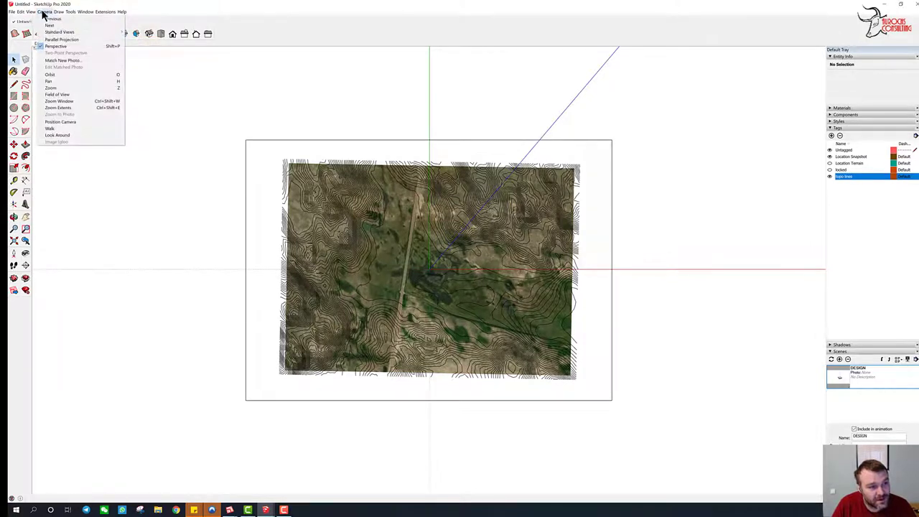
click(49, 12)
click(48, 12)
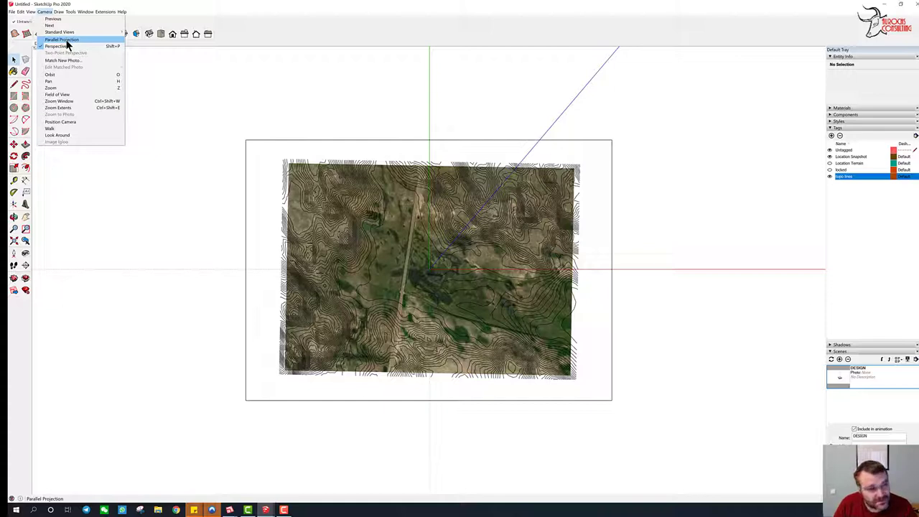
click(65, 40)
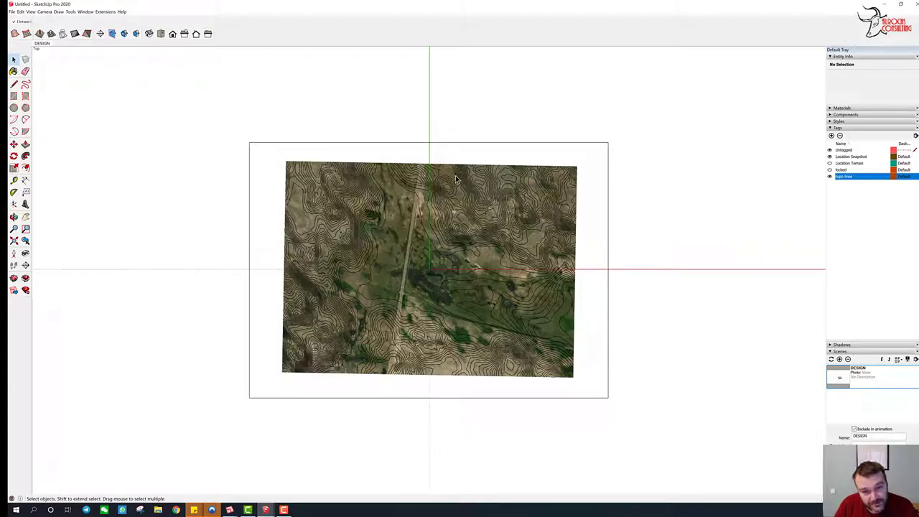
scroll(523, 262, up, 2)
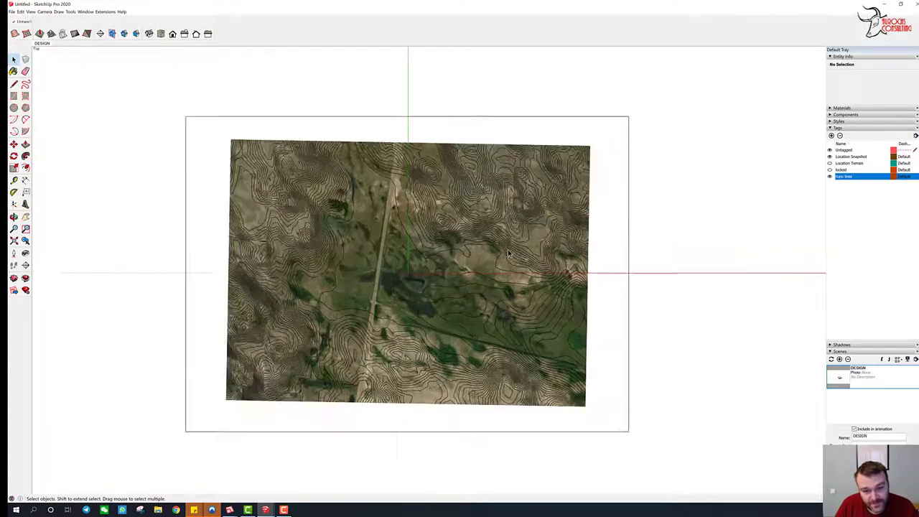
scroll(362, 342, up, 1)
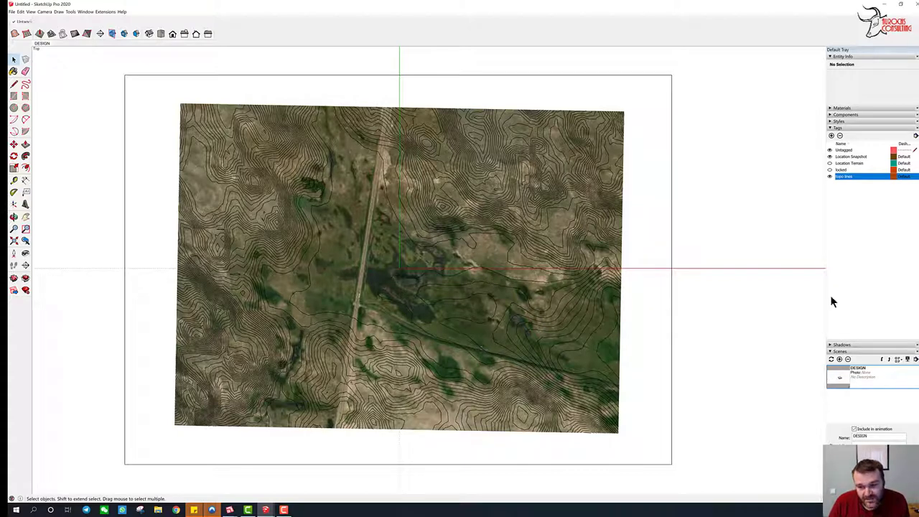
Add a second scene via Create Scene in the warning and name it 'Terrain snapshot'.
click(833, 359)
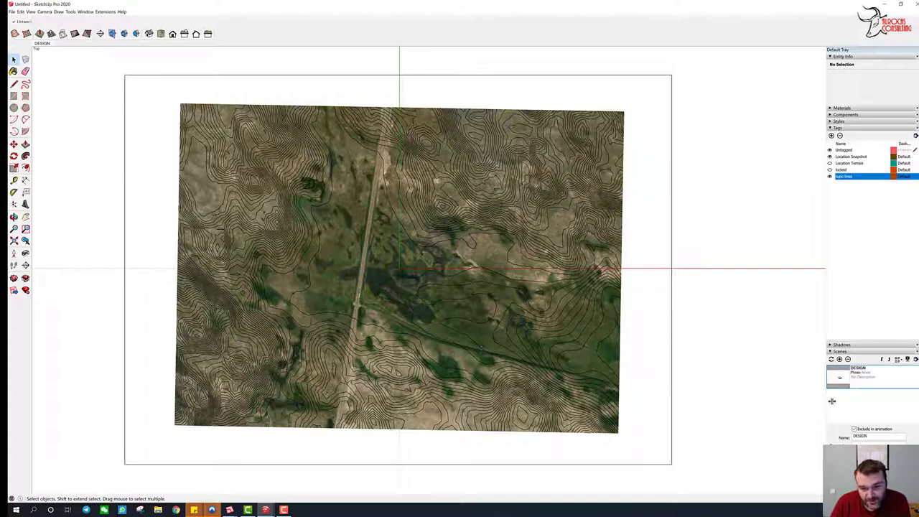
click(839, 360)
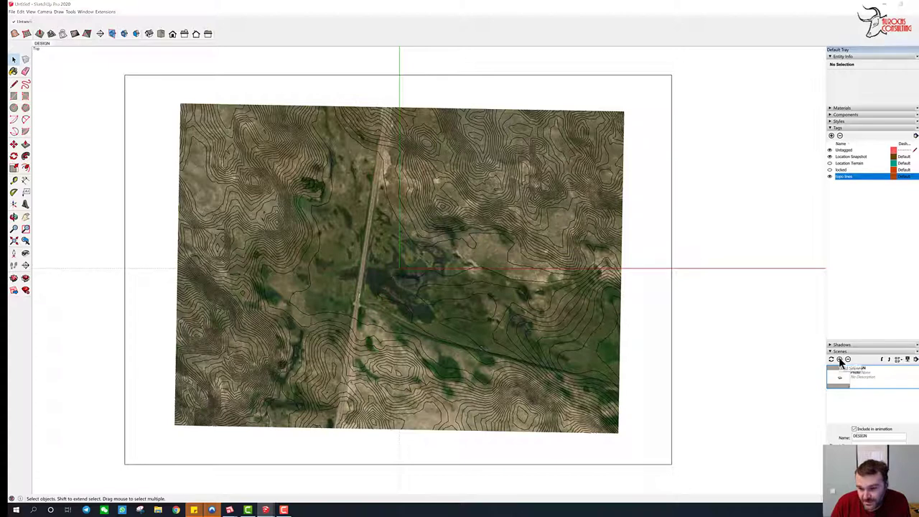
click(474, 287)
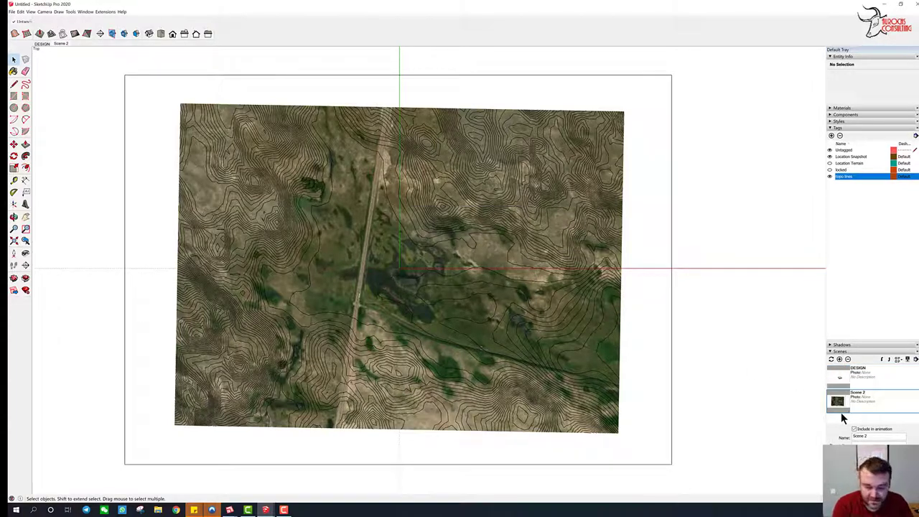
key(e)
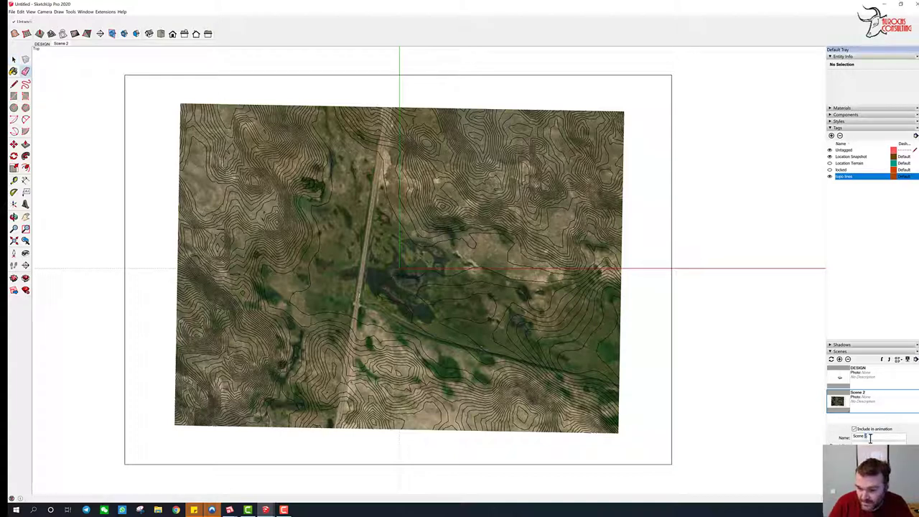
double_click(864, 438)
key(ctrl+a)
text(Terr)
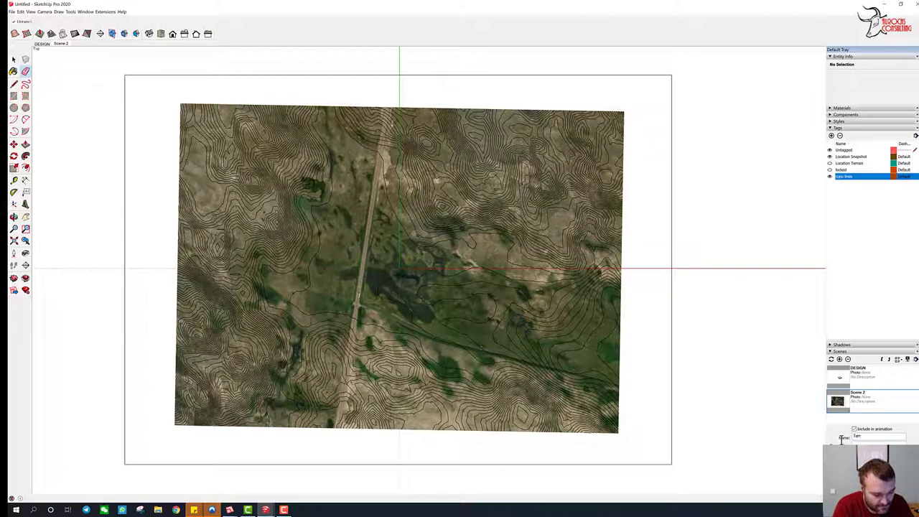
text(ain snapshot)
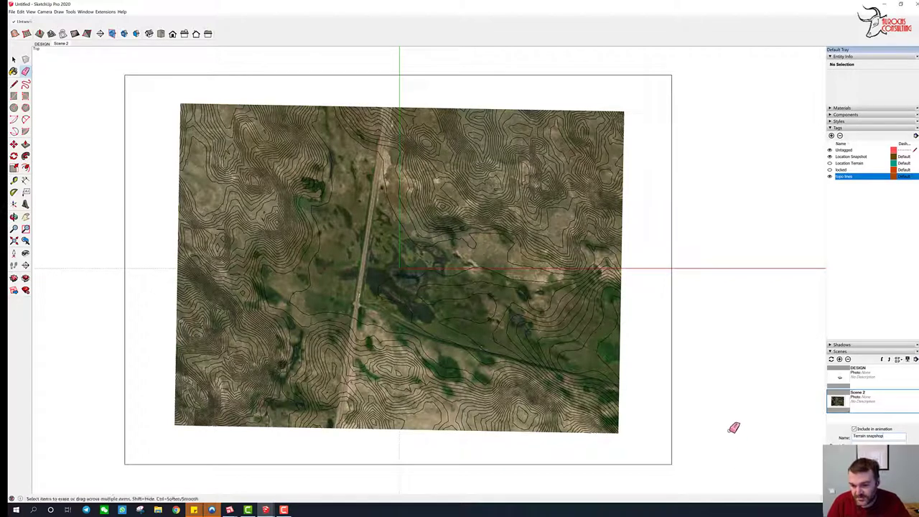
click(771, 428)
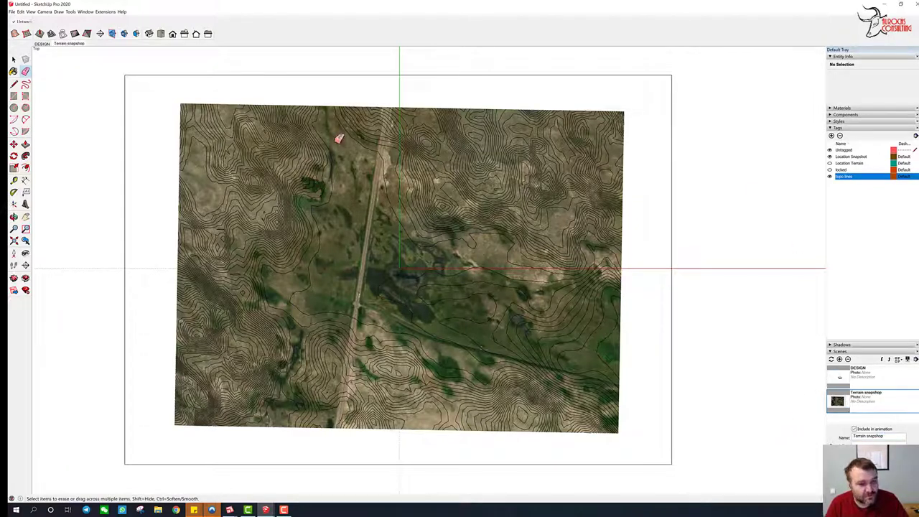
click(43, 13)
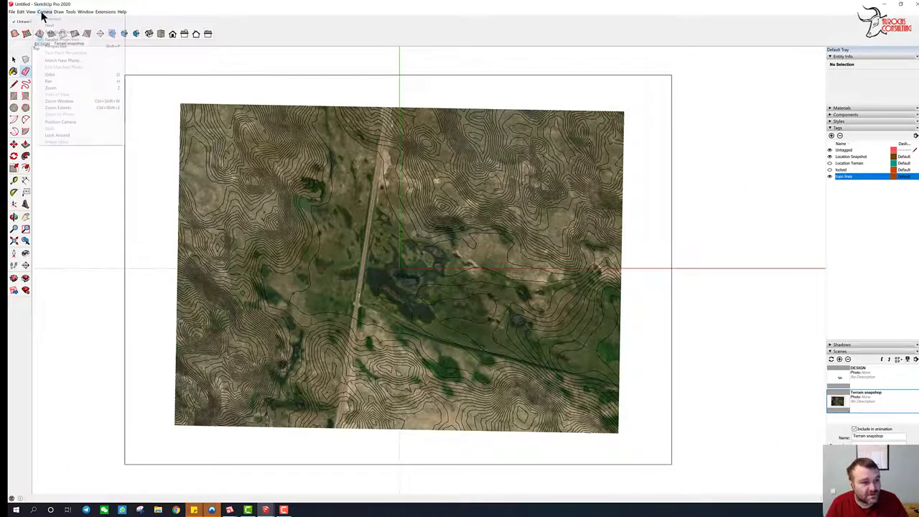
click(43, 13)
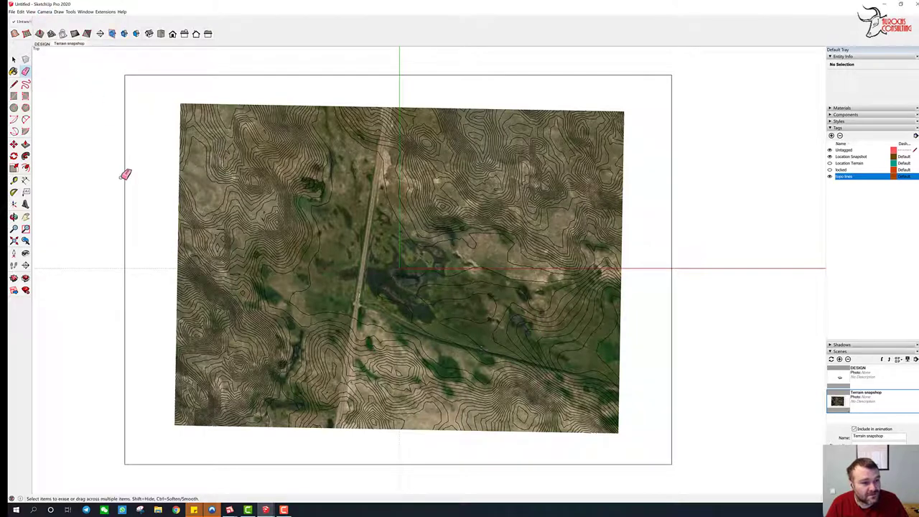
Add a third scene and name it 'topo lines'.
key(space)
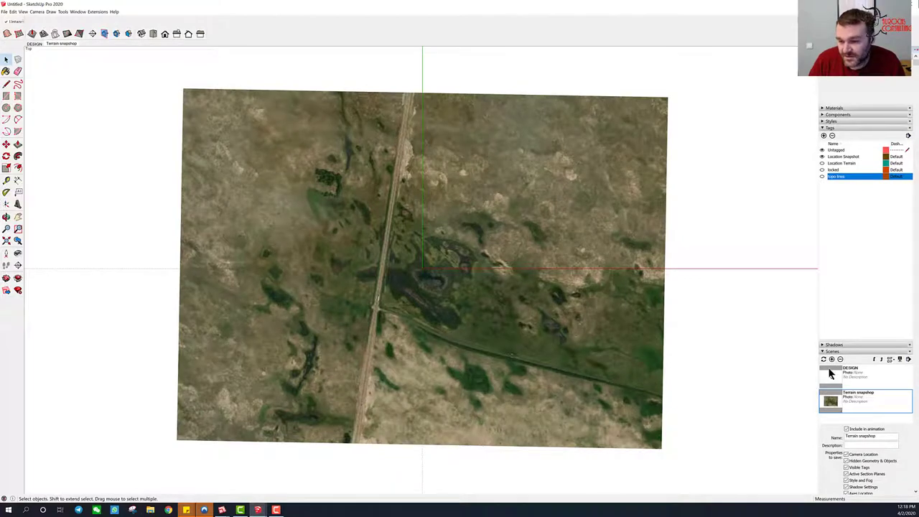
click(832, 359)
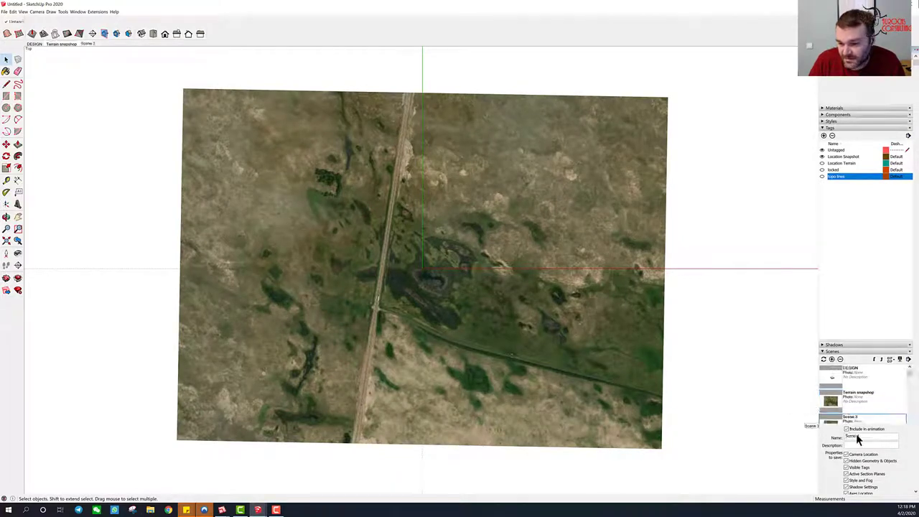
drag(860, 435, 831, 436)
text(topo l)
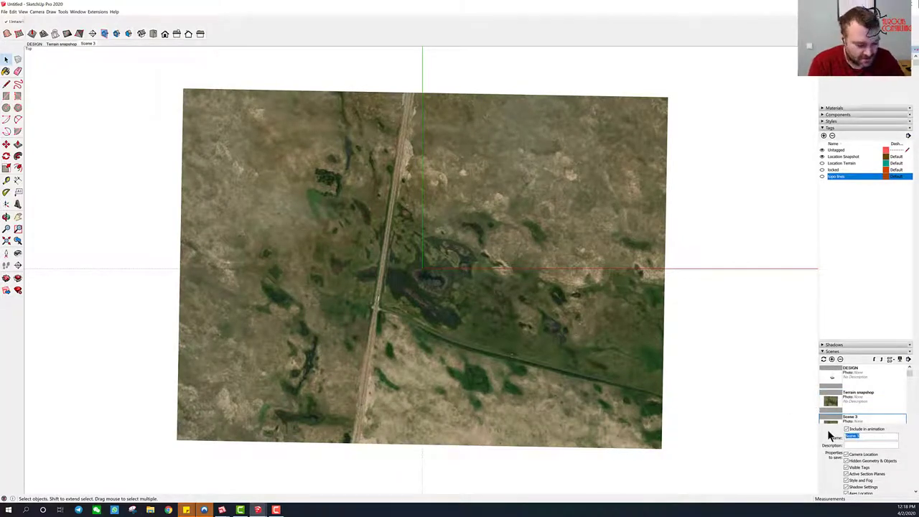
text(ines)
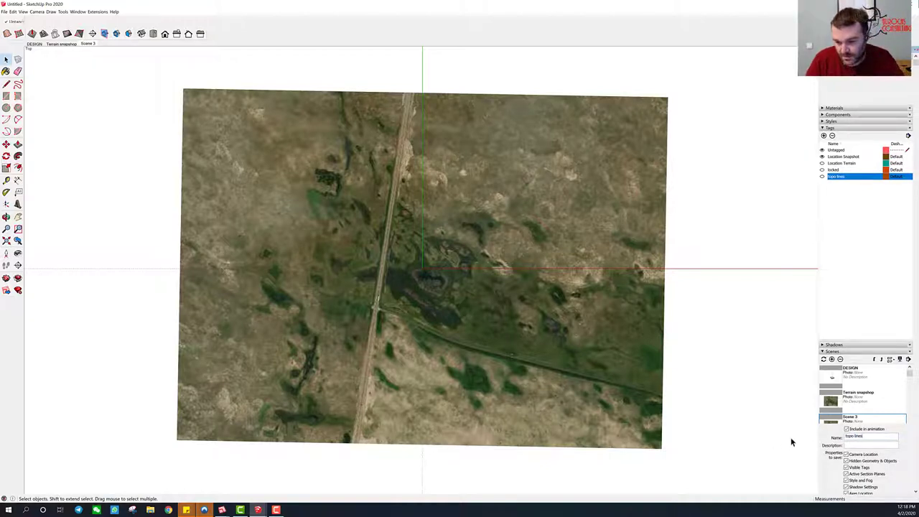
key(Return)
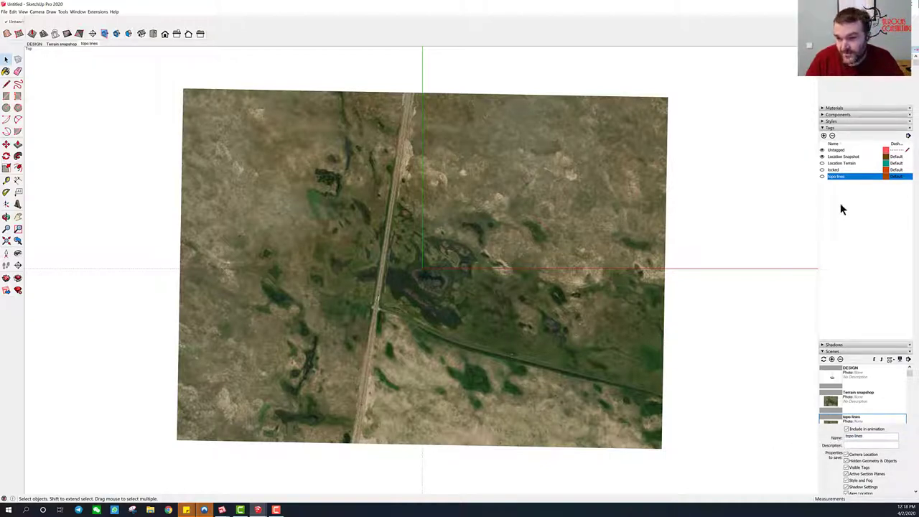
Hide Location Snapshot, show topo lines, and update the topo lines scene.
click(822, 157)
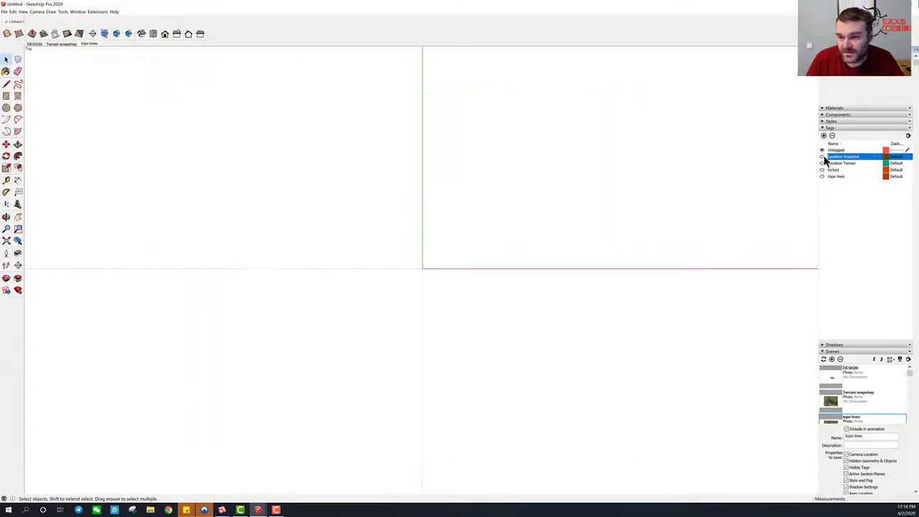
click(822, 176)
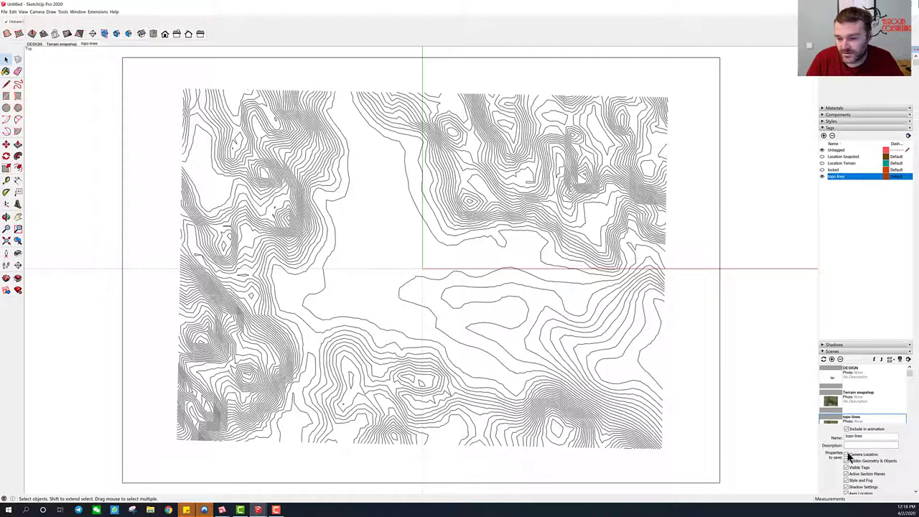
click(823, 359)
click(440, 281)
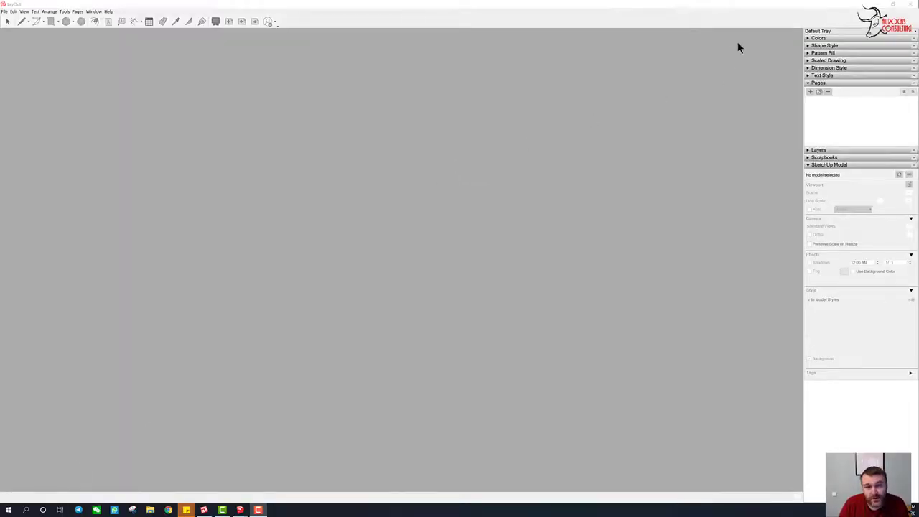
Create a new LayOut document and insert 'topo lines test' from Desktop > TEMP.
click(4, 11)
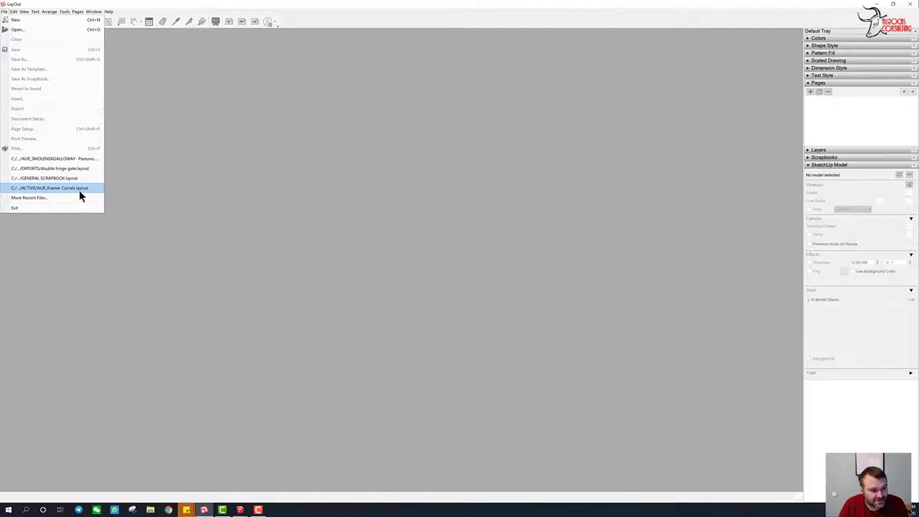
click(15, 19)
click(5, 12)
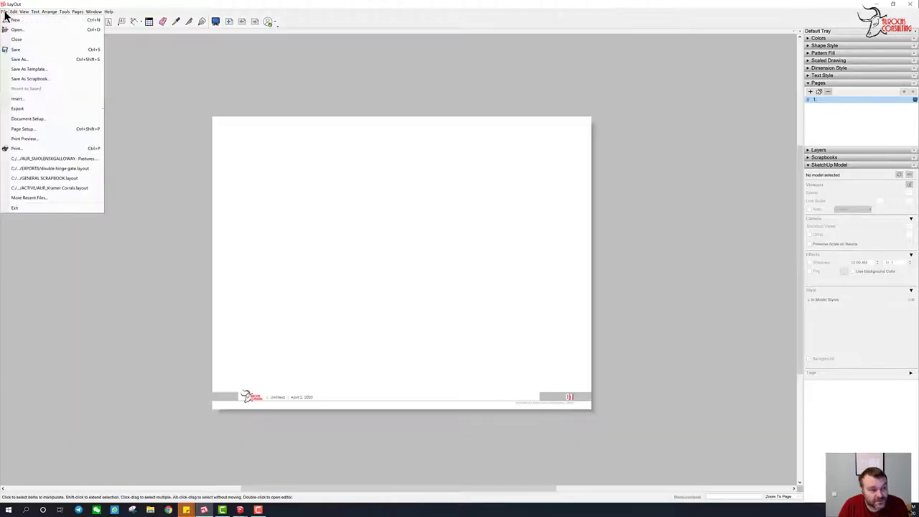
click(37, 98)
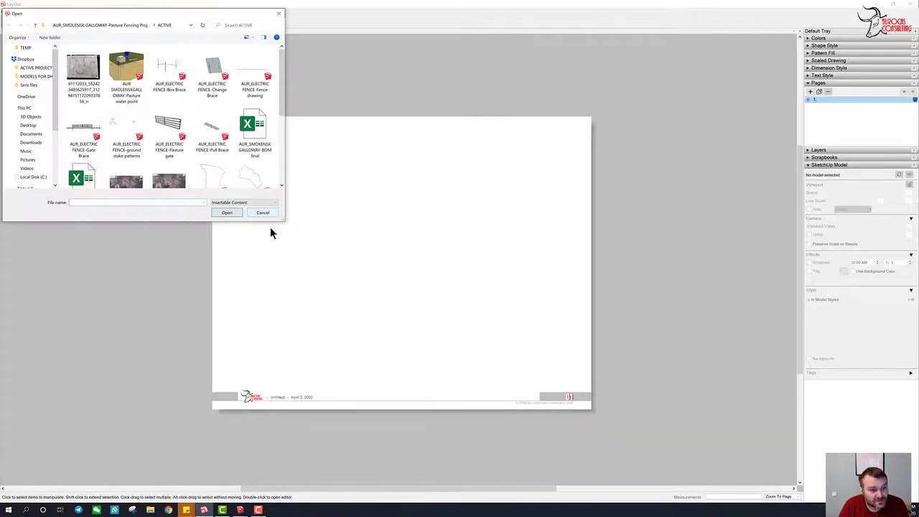
scroll(29, 72, up, 2)
click(25, 131)
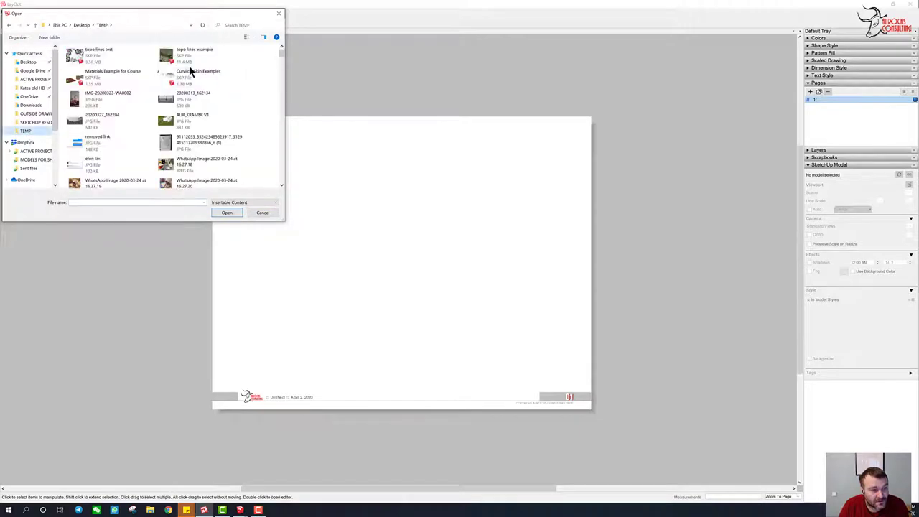
click(125, 57)
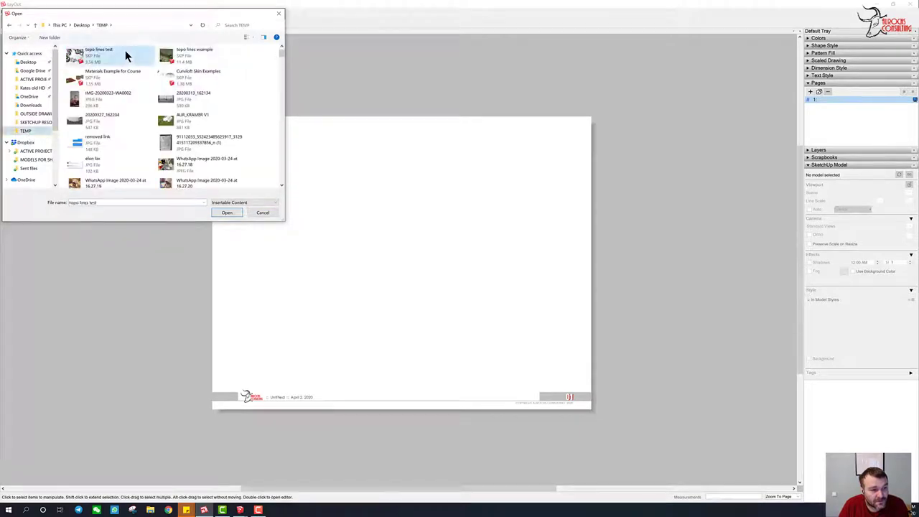
click(226, 213)
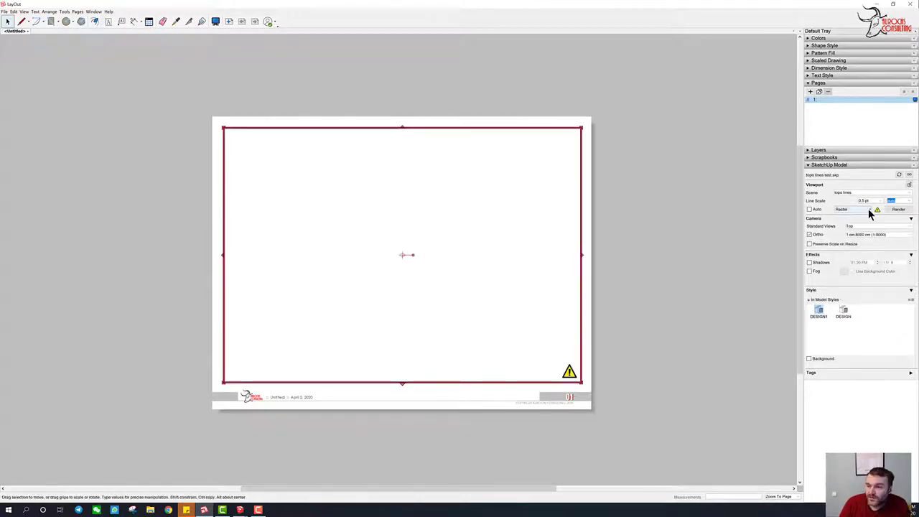
Set the viewport scene to Terrain snapshot and render the satellite image.
click(908, 193)
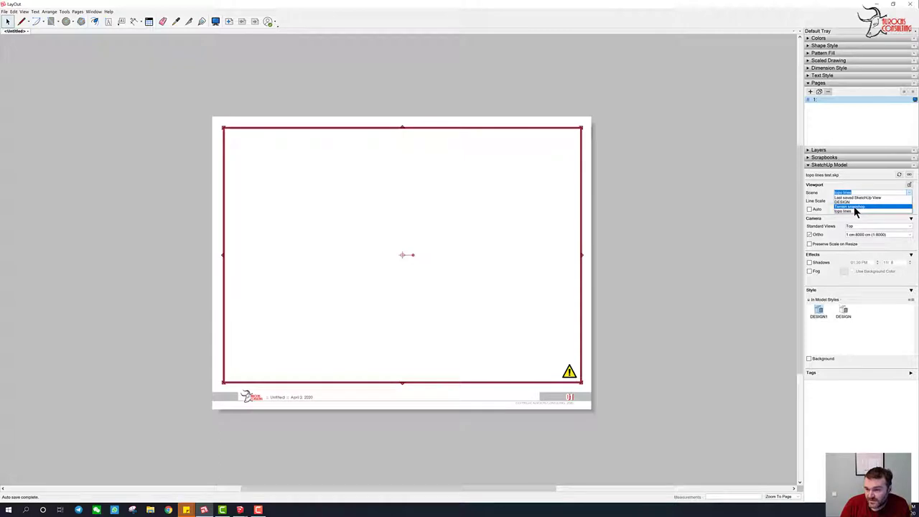
click(855, 207)
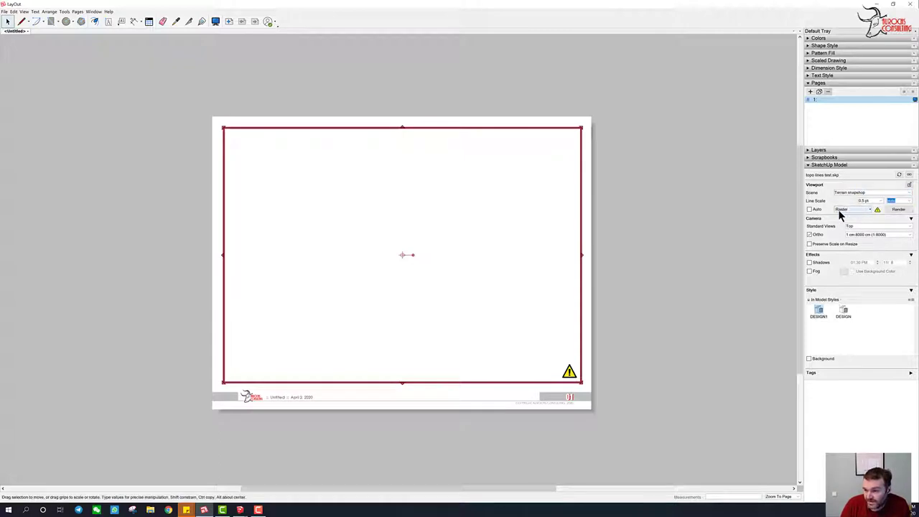
click(898, 210)
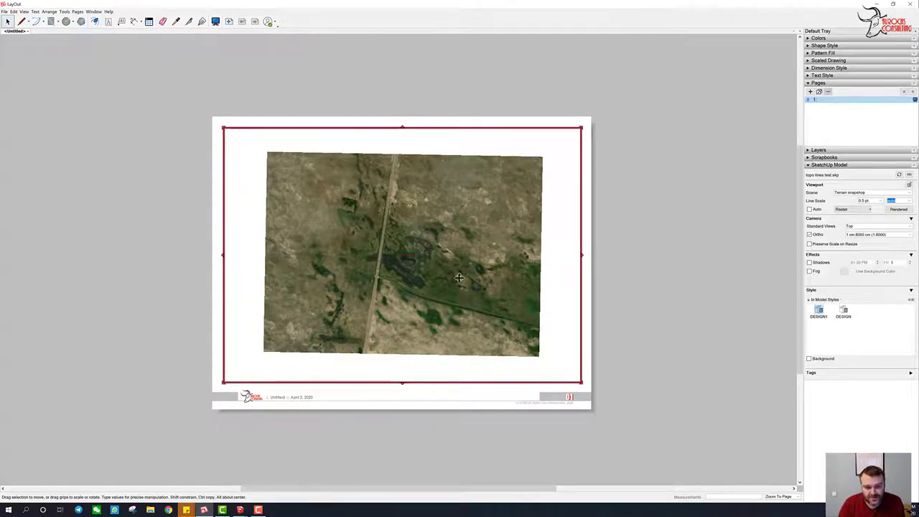
Set the overlay viewport to the topo lines scene with Vector rendering and render it.
click(909, 194)
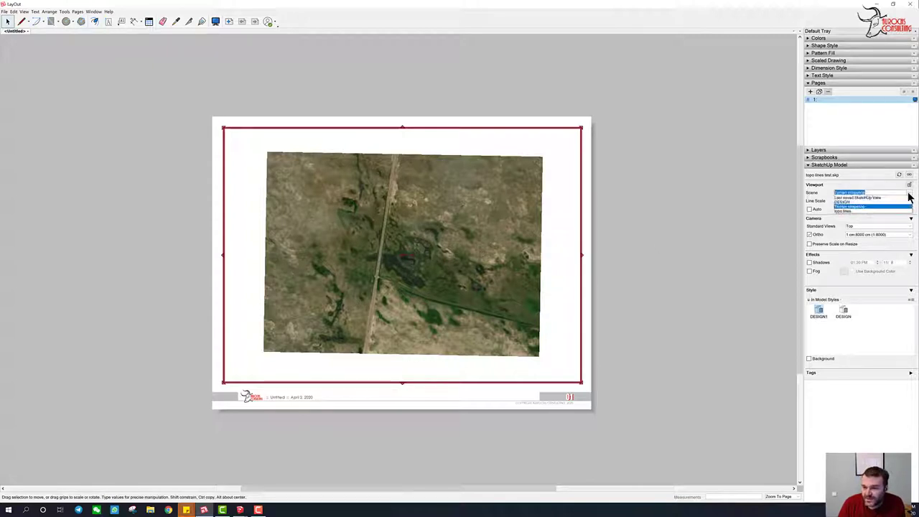
click(848, 209)
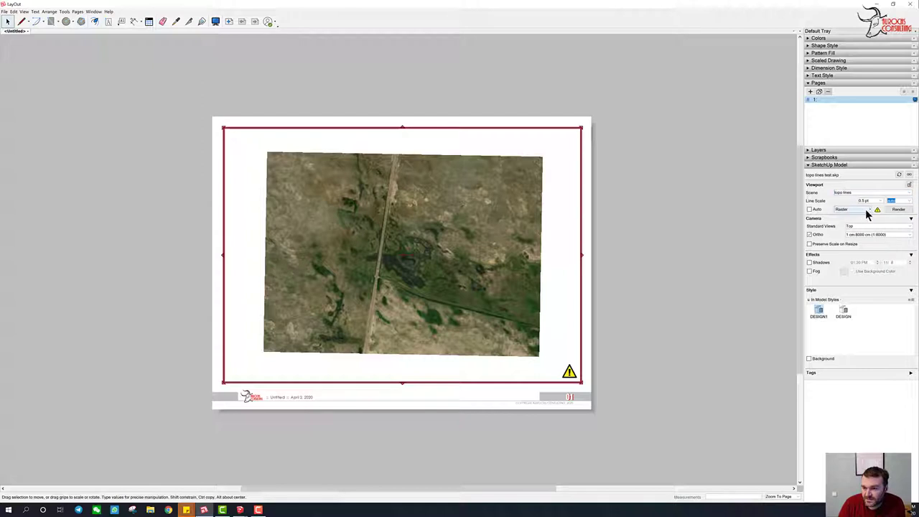
click(847, 216)
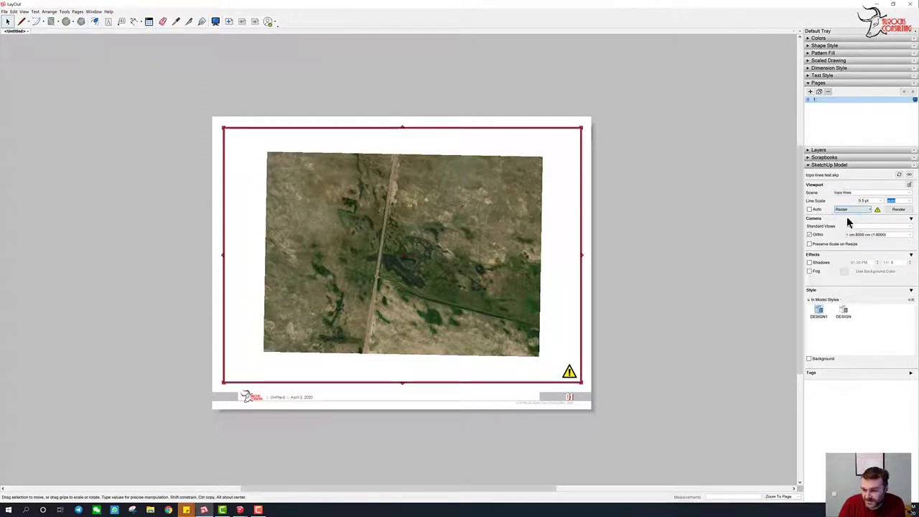
click(898, 210)
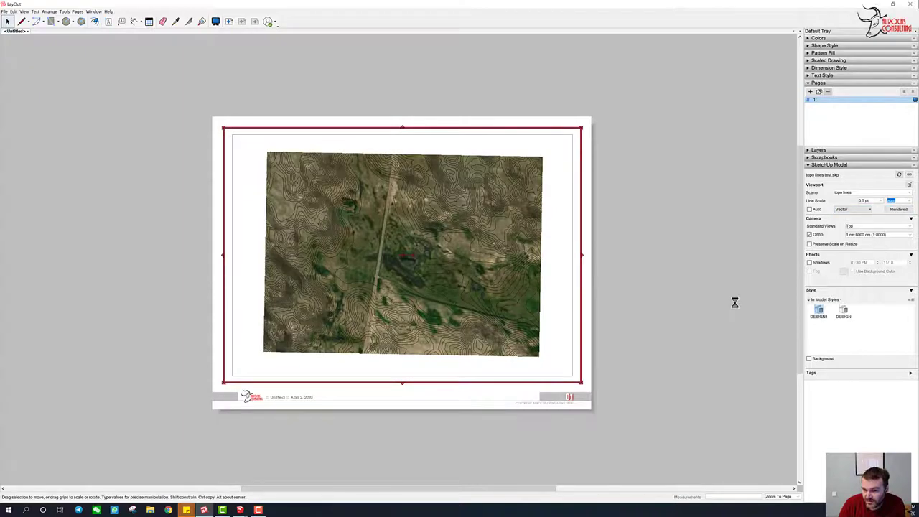
Inspect the contours up close and try a 1 pt line scale on the viewport.
scroll(324, 194, up, 3)
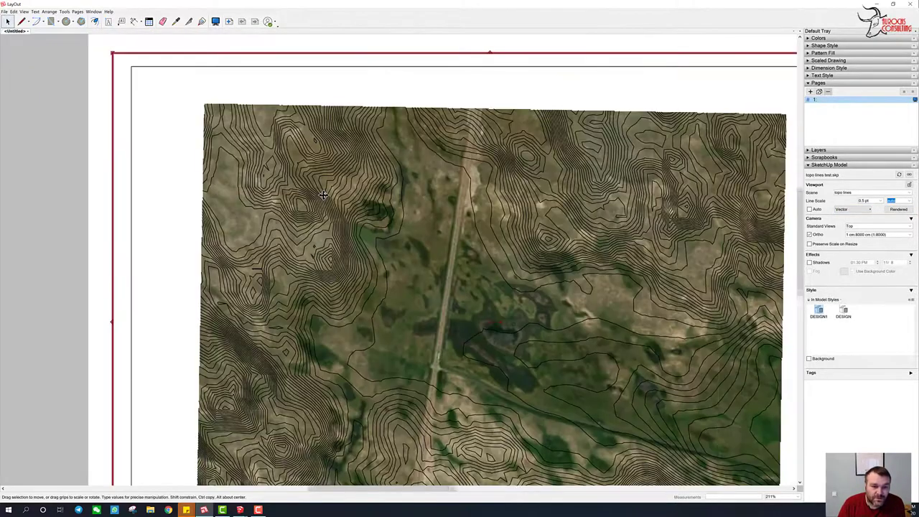
scroll(324, 195, up, 1)
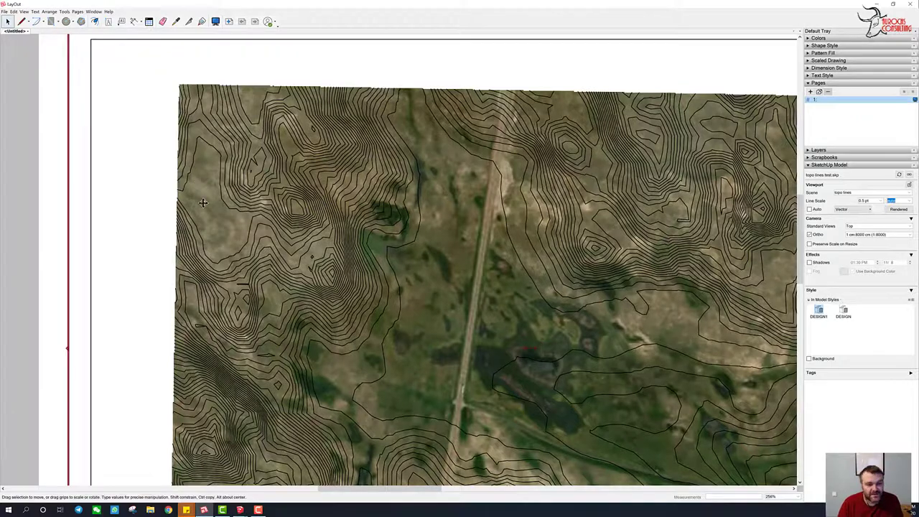
scroll(204, 202, down, 2)
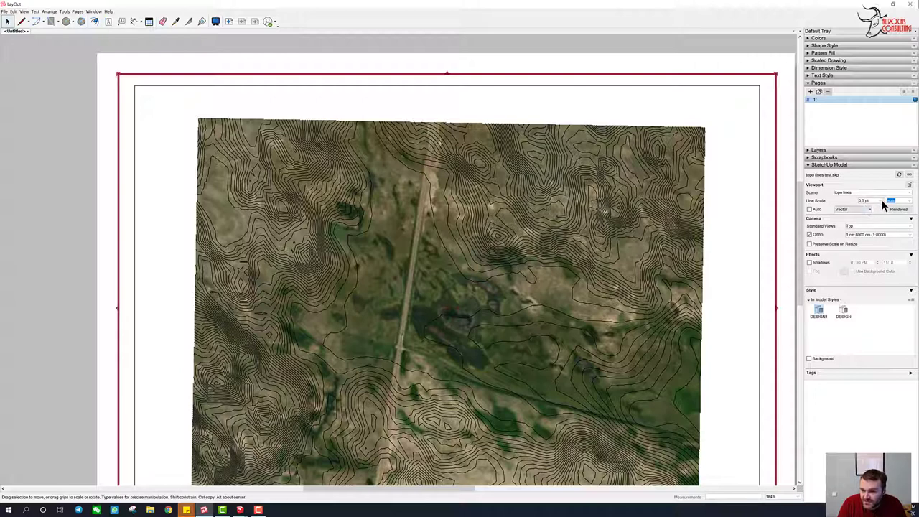
click(887, 201)
click(873, 230)
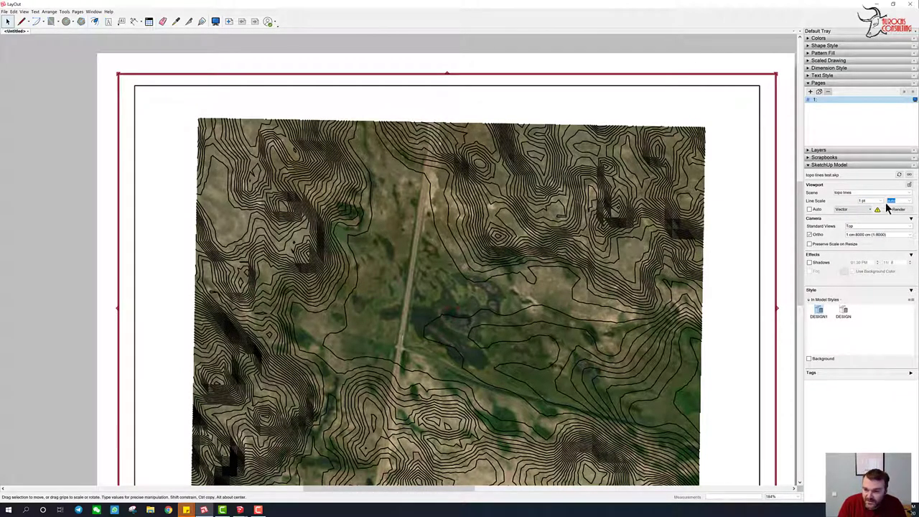
Compare a 0.2 pt line scale, then settle on 0.6 pt for medium-weight contour lines.
click(880, 202)
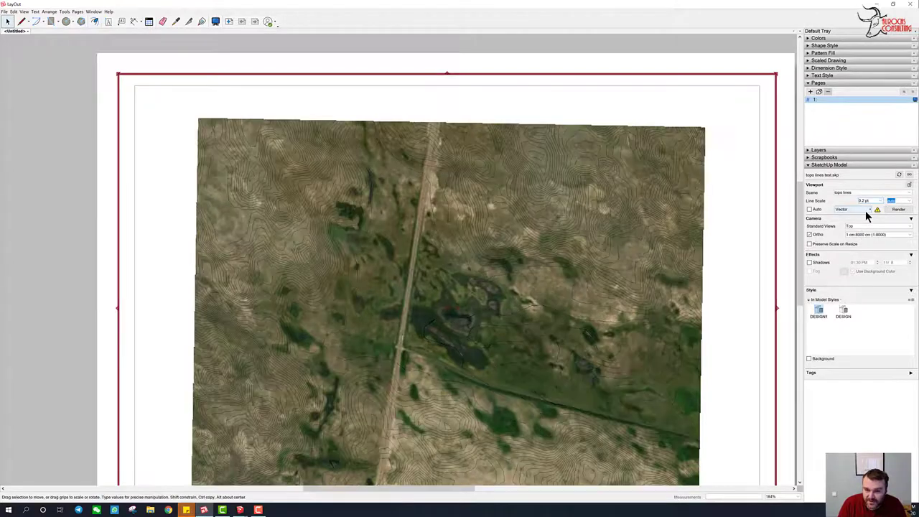
scroll(513, 211, up, 4)
scroll(520, 189, up, 2)
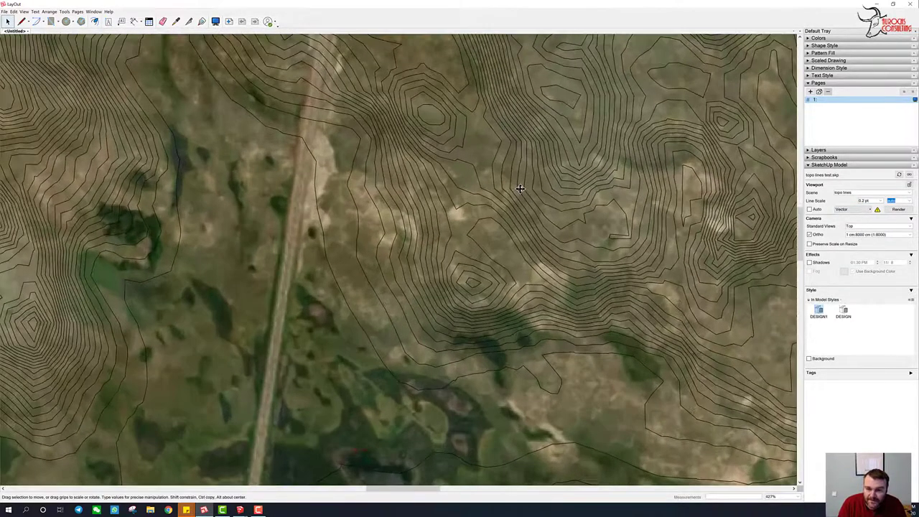
click(883, 204)
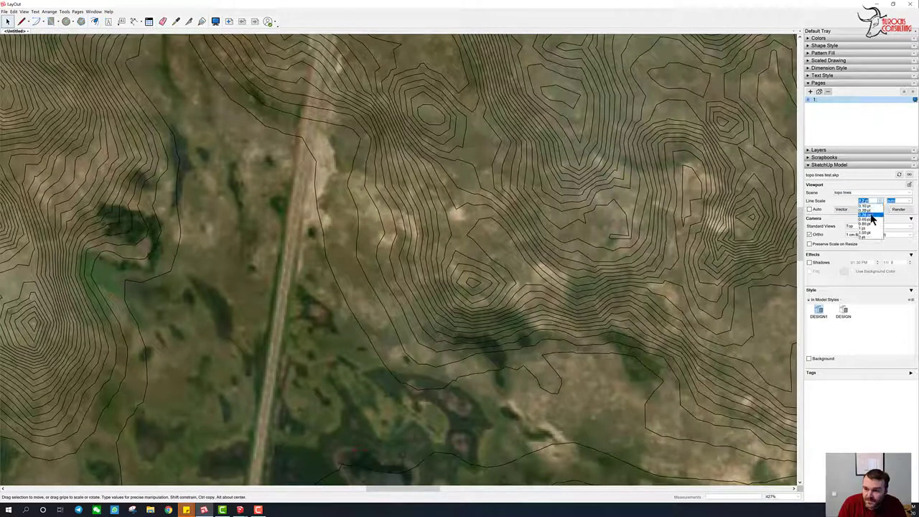
click(869, 217)
scroll(528, 237, down, 1)
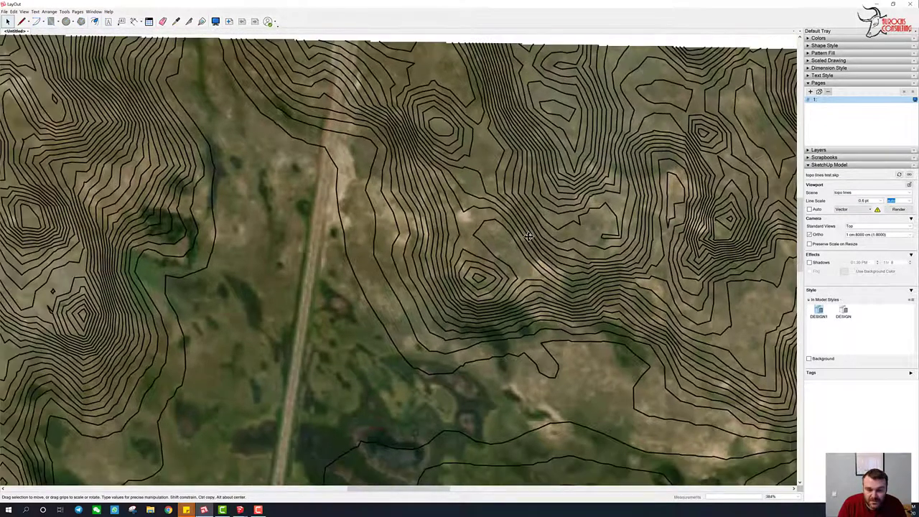
scroll(529, 237, down, 4)
scroll(505, 164, down, 2)
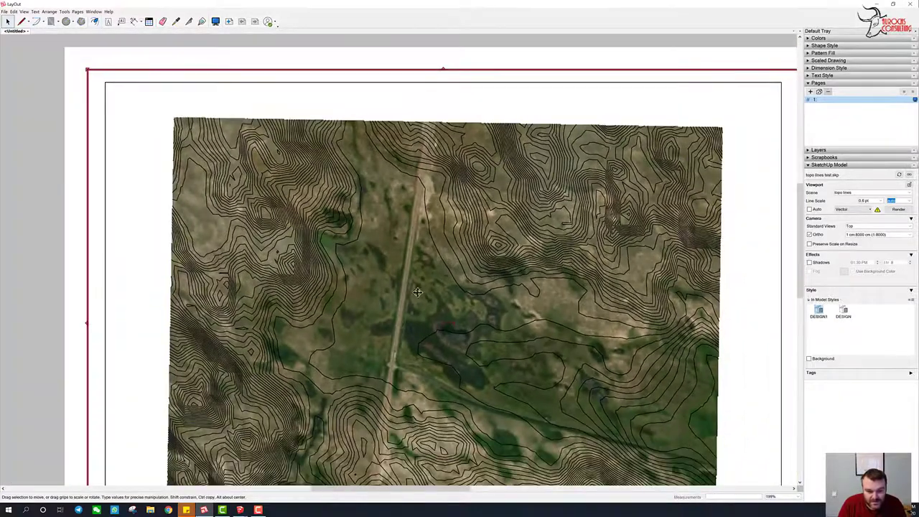
scroll(383, 283, down, 2)
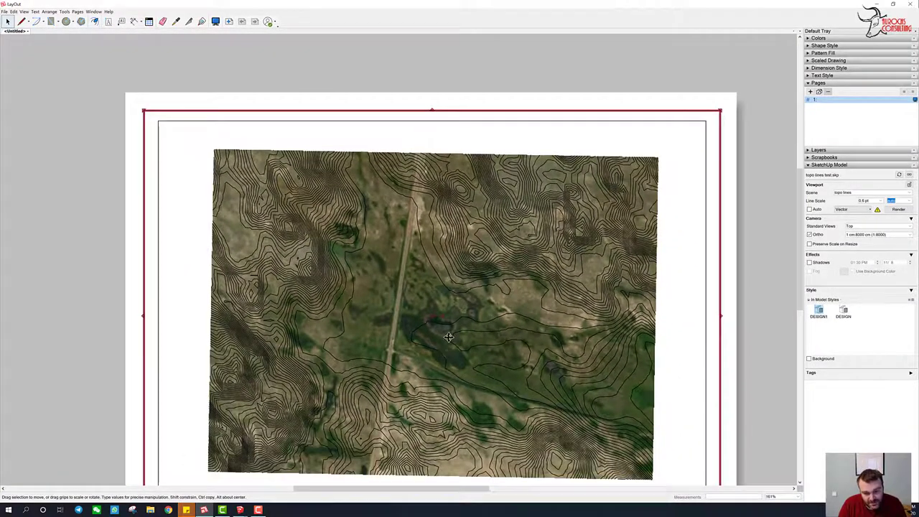